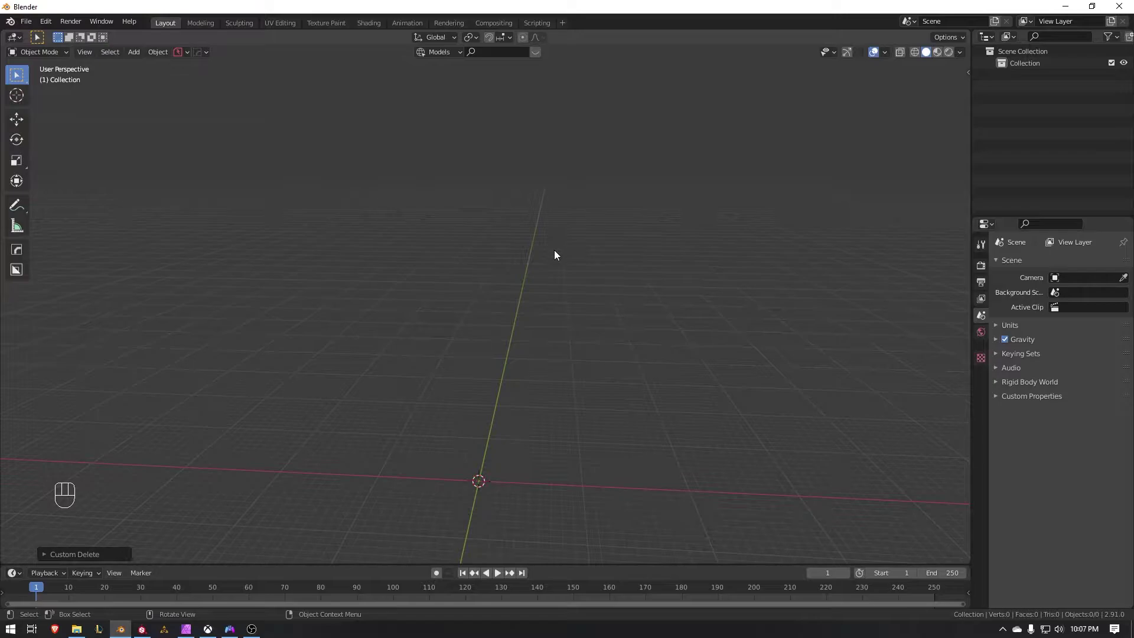
# - Add a circle mesh at the origin, enter Edit Mode, and extrude it about 36.78 m up along Z
pyautogui.hotkey('shift', 'a')
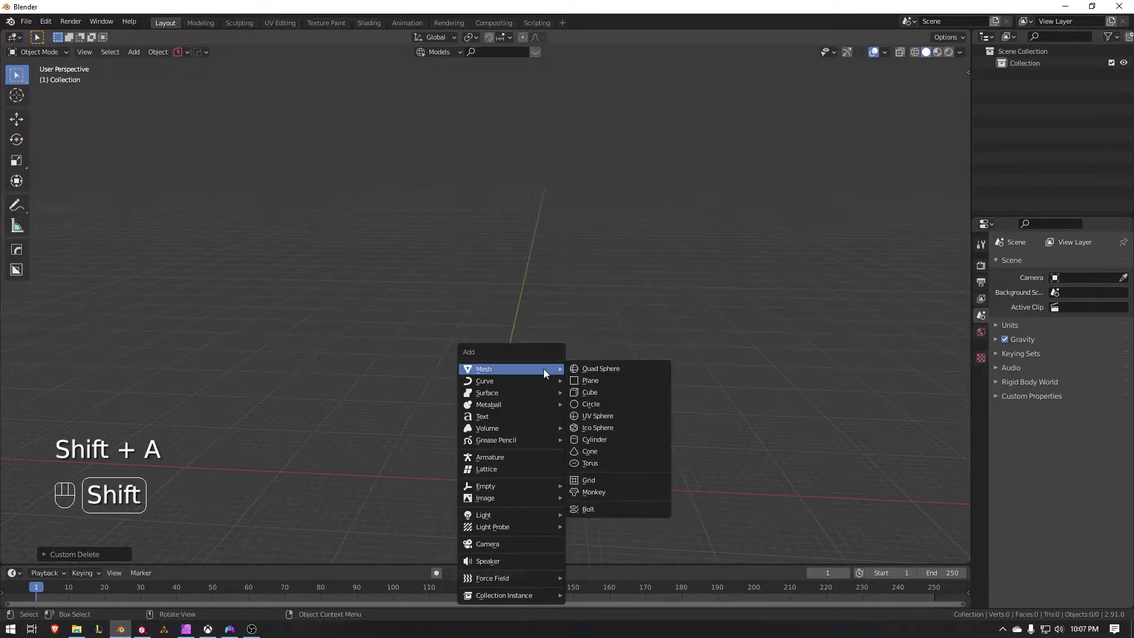
pyautogui.click(602, 405)
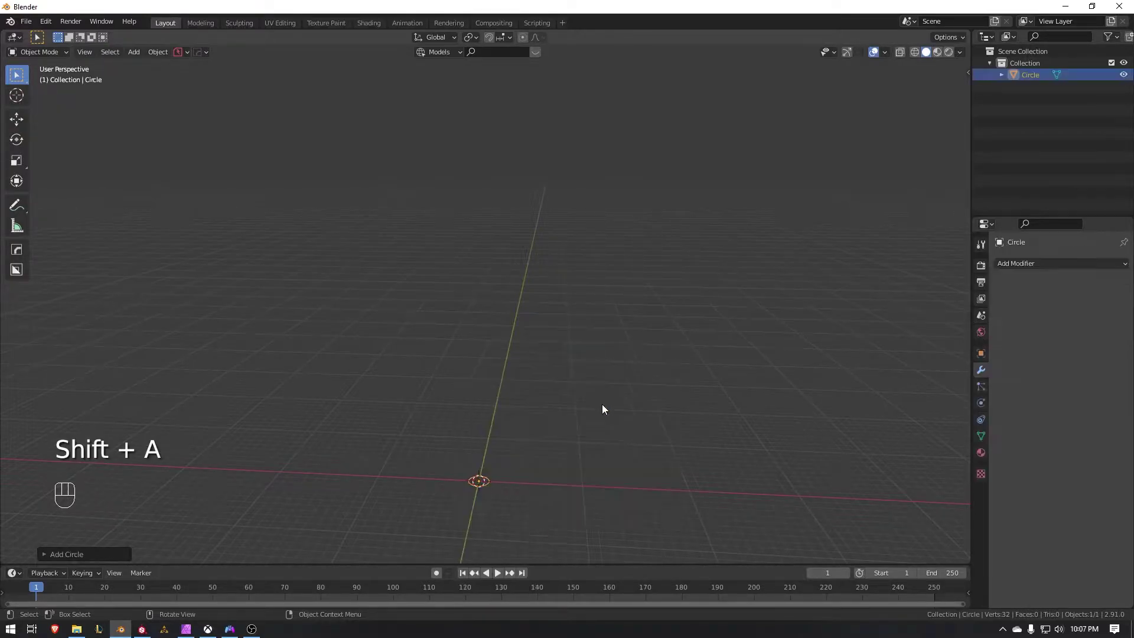
pyautogui.press('Tab')
pyautogui.click(538, 526)
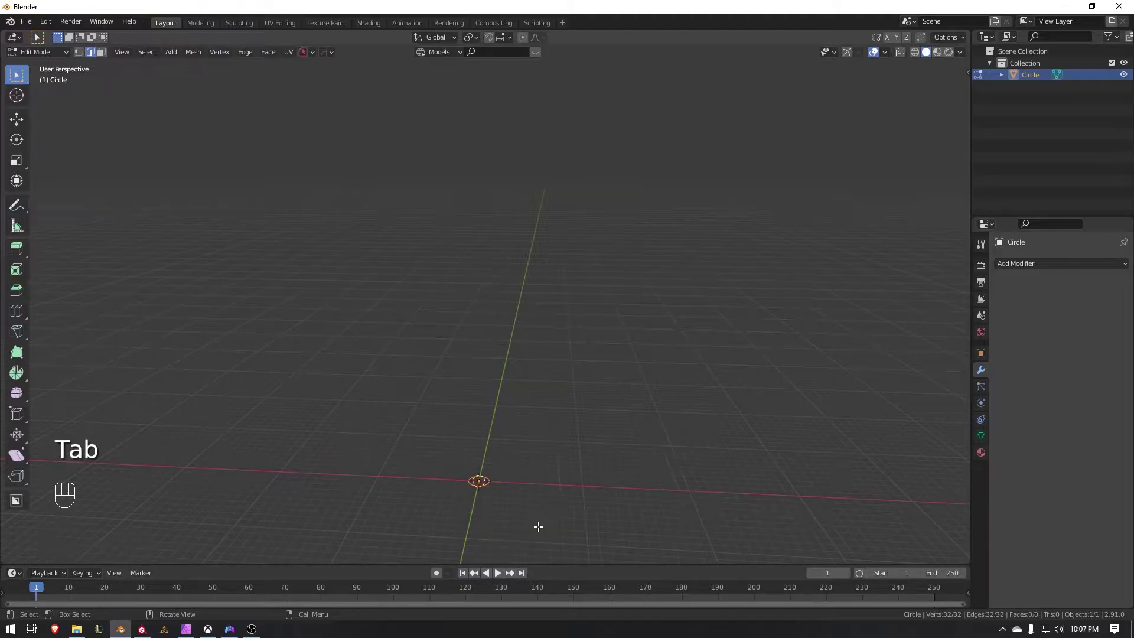
pyautogui.press('e')
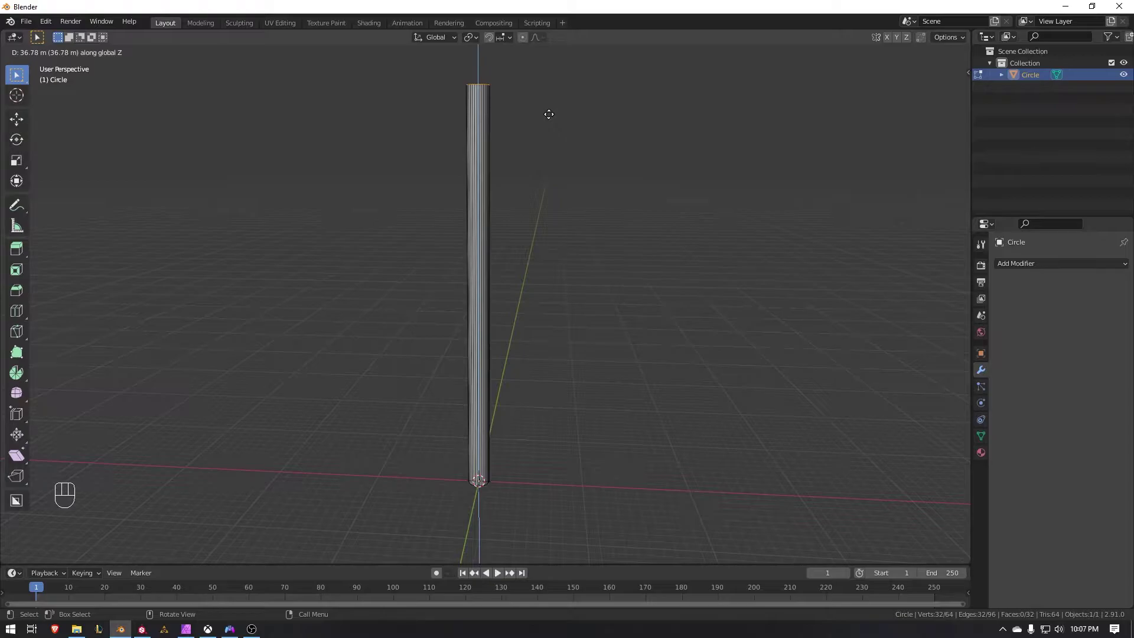
# - Confirm the tube height and fill its open top with a face
pyautogui.click(545, 152)
pyautogui.keyDown('shift'); pyautogui.moveTo(524, 119); pyautogui.dragTo(519, 292, button='middle'); pyautogui.keyUp('shift')
pyautogui.press('f')
pyautogui.scroll(4, 517, 291)
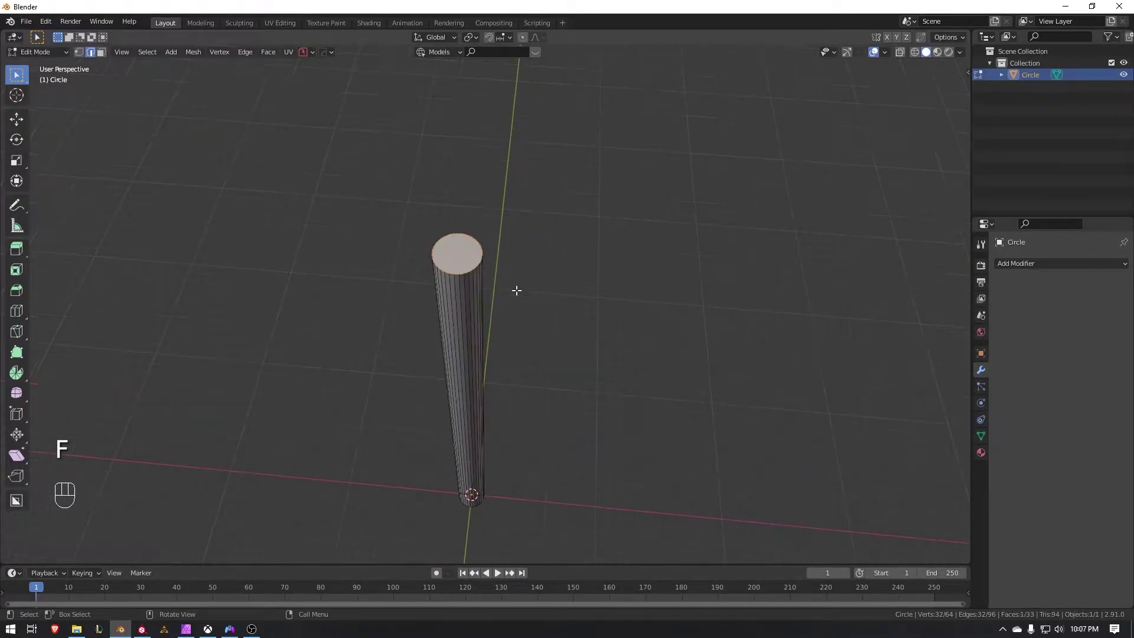
# - Inset the top cap face and bevel the edges of the inset
pyautogui.press('i')
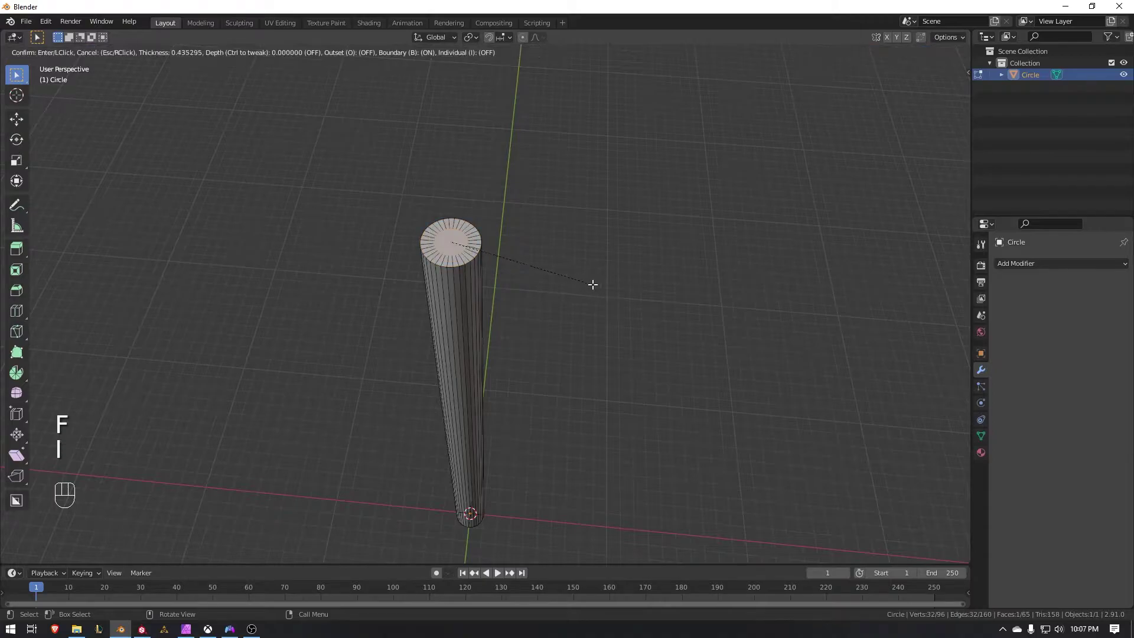
pyautogui.click(590, 281)
pyautogui.scroll(3, 418, 195)
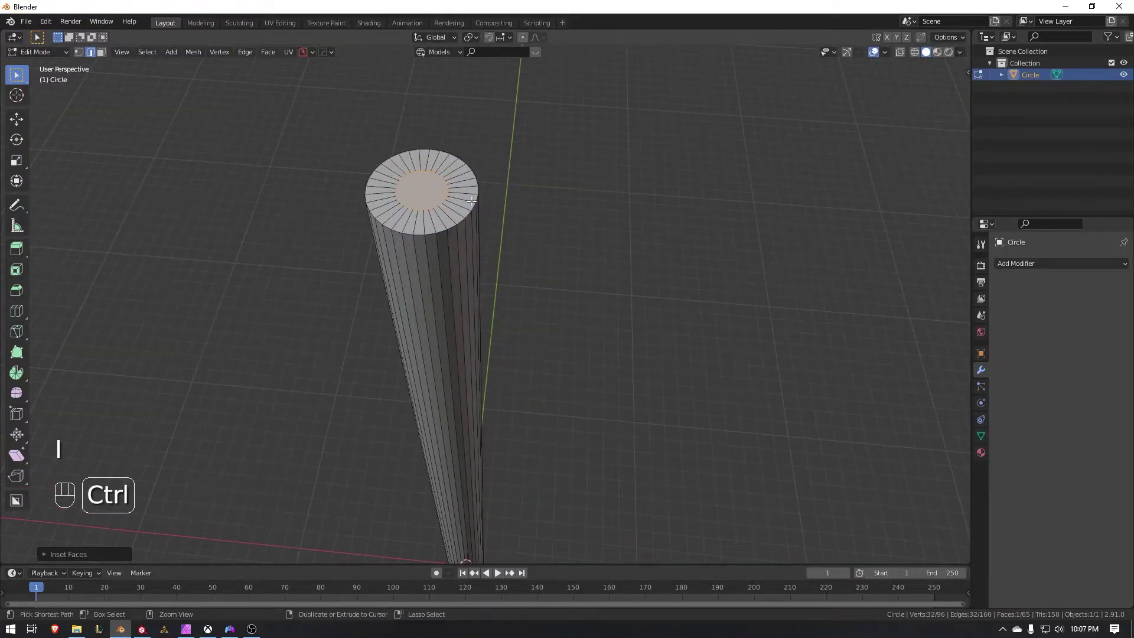
pyautogui.hotkey('ctrl', 'b')
pyautogui.scroll(-2, 478, 203)
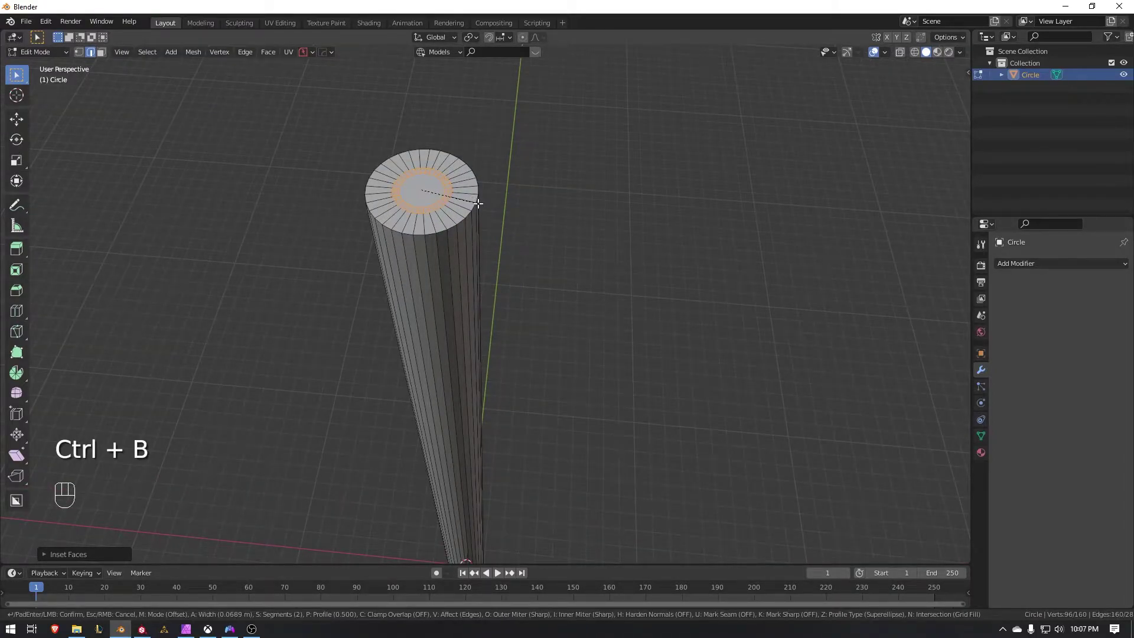
pyautogui.click(476, 203)
# - Lower the inner edge loop along Z into a recess and select the inner circular face
pyautogui.keyDown('shift'); pyautogui.moveTo(476, 203); pyautogui.dragTo(452, 233, button='middle'); pyautogui.keyUp('shift')
pyautogui.keyDown('alt'); pyautogui.click(464, 258); pyautogui.keyUp('alt')
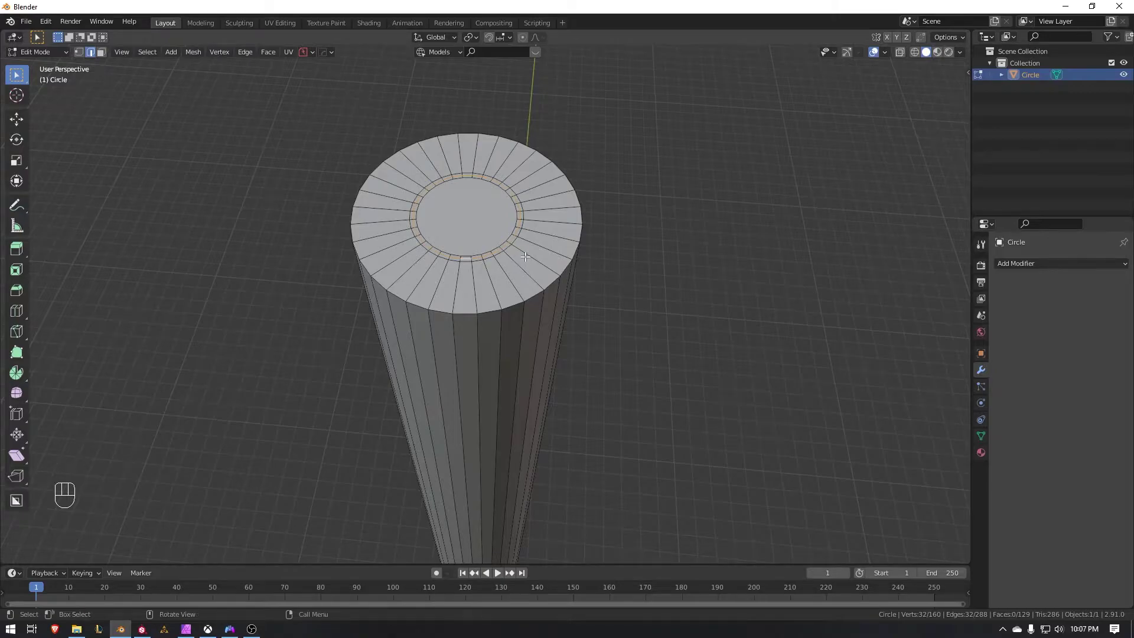
pyautogui.press('g')
pyautogui.press('z')
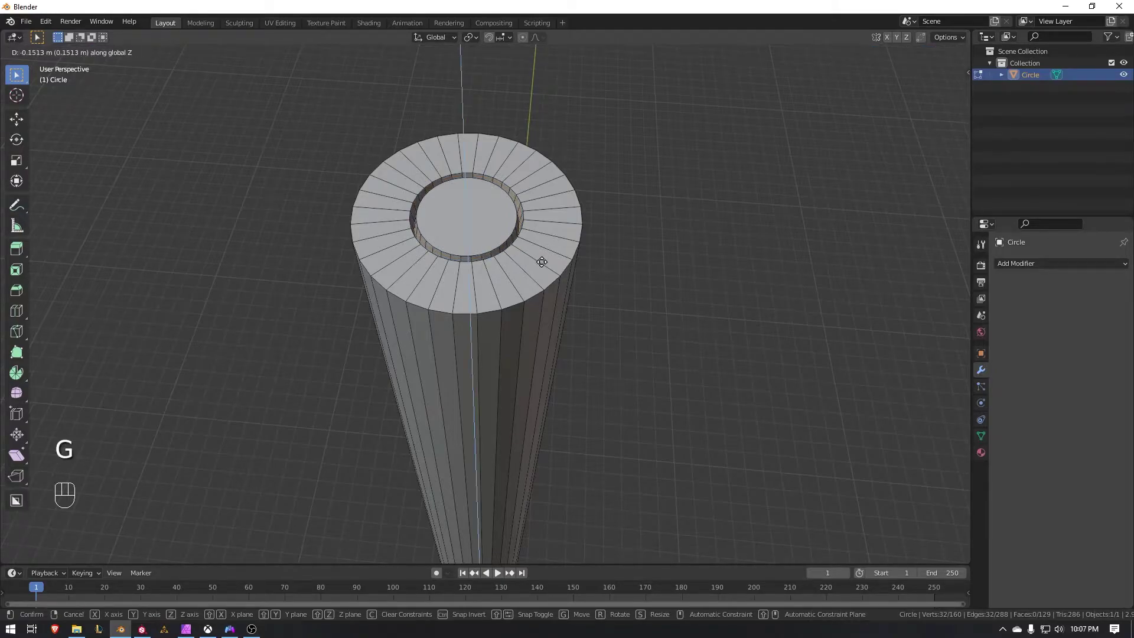
pyautogui.click(542, 261)
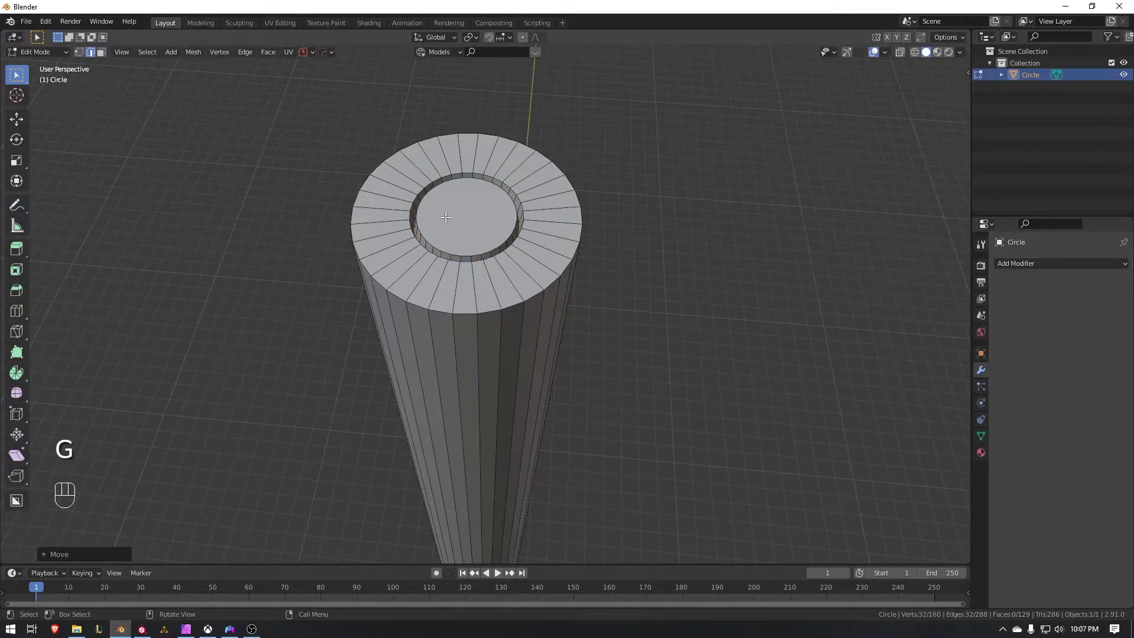
pyautogui.press('Tab')
pyautogui.click(514, 217)
pyautogui.click(466, 219)
# - Extrude the inner cap face upward into a narrow shaft
pyautogui.scroll(-5, 475, 226)
pyautogui.press('e')
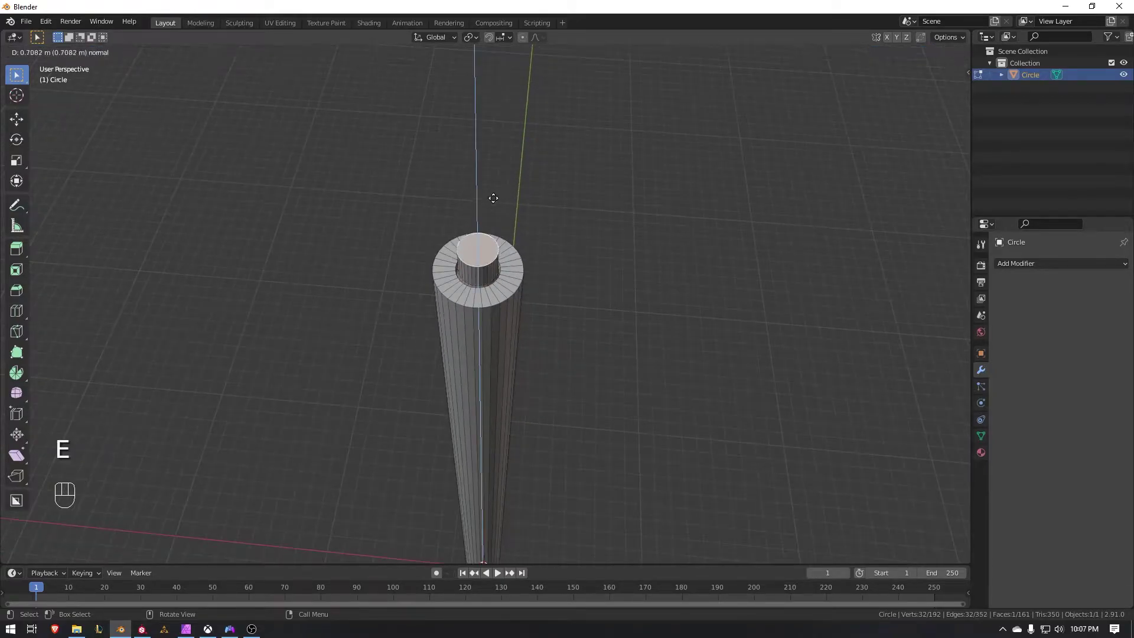
pyautogui.click(476, 152)
pyautogui.moveTo(572, 356); pyautogui.dragTo(563, 294, button='middle')
pyautogui.scroll(-5, 499, 361)
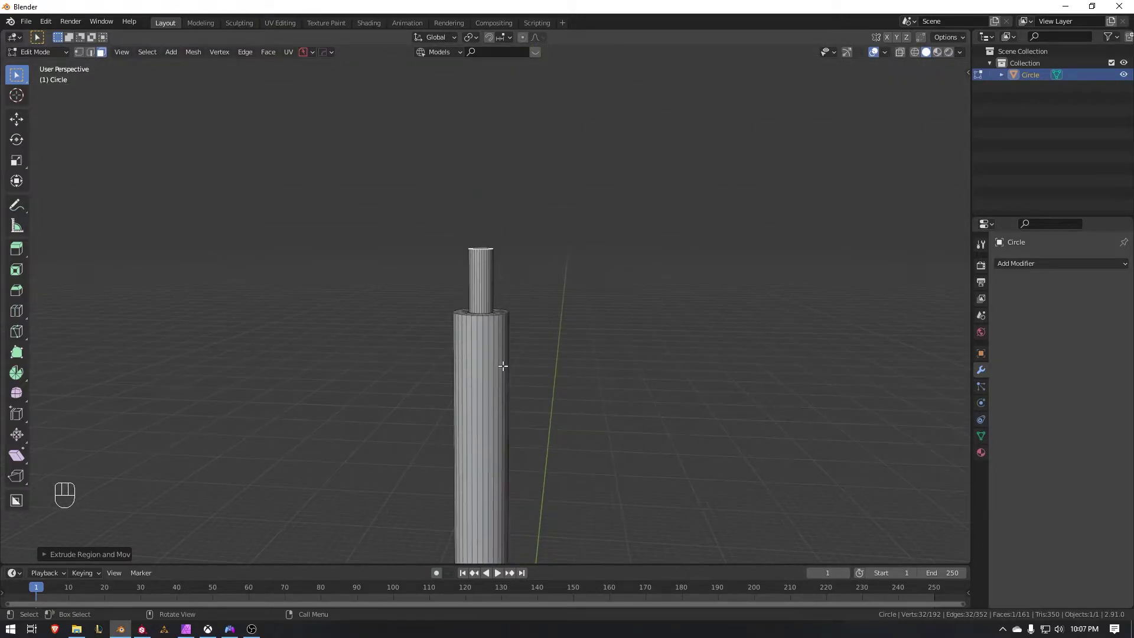
# - Add a loop cut around the barrel below the top and bevel it into a band
pyautogui.hotkey('ctrl', 'r')
pyautogui.click(485, 400)
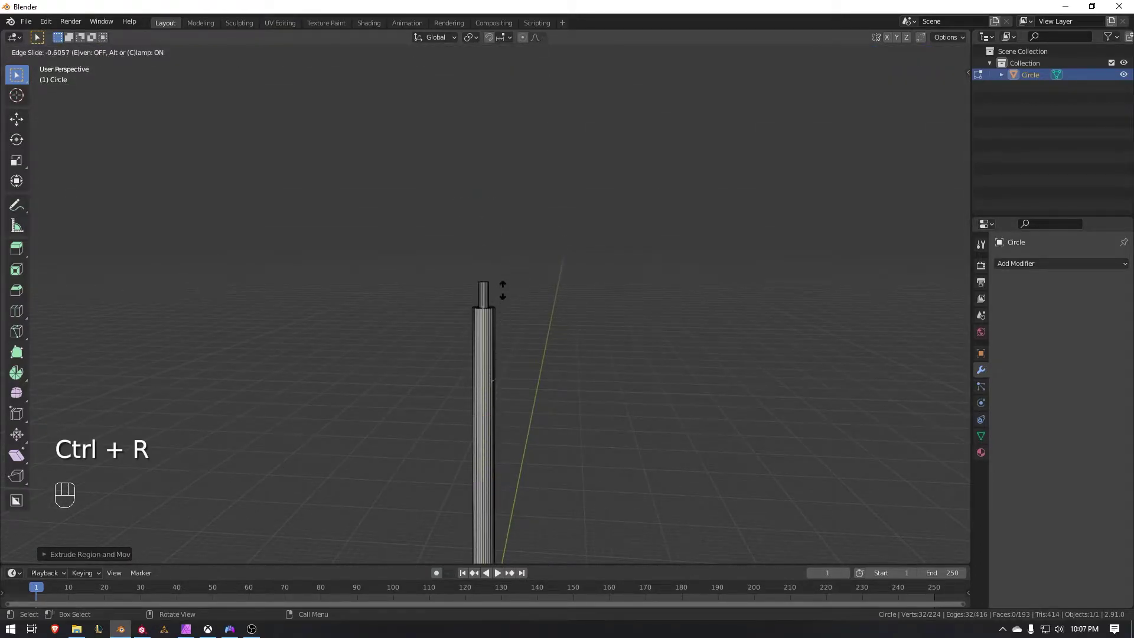
pyautogui.click(500, 233)
pyautogui.scroll(4, 494, 258)
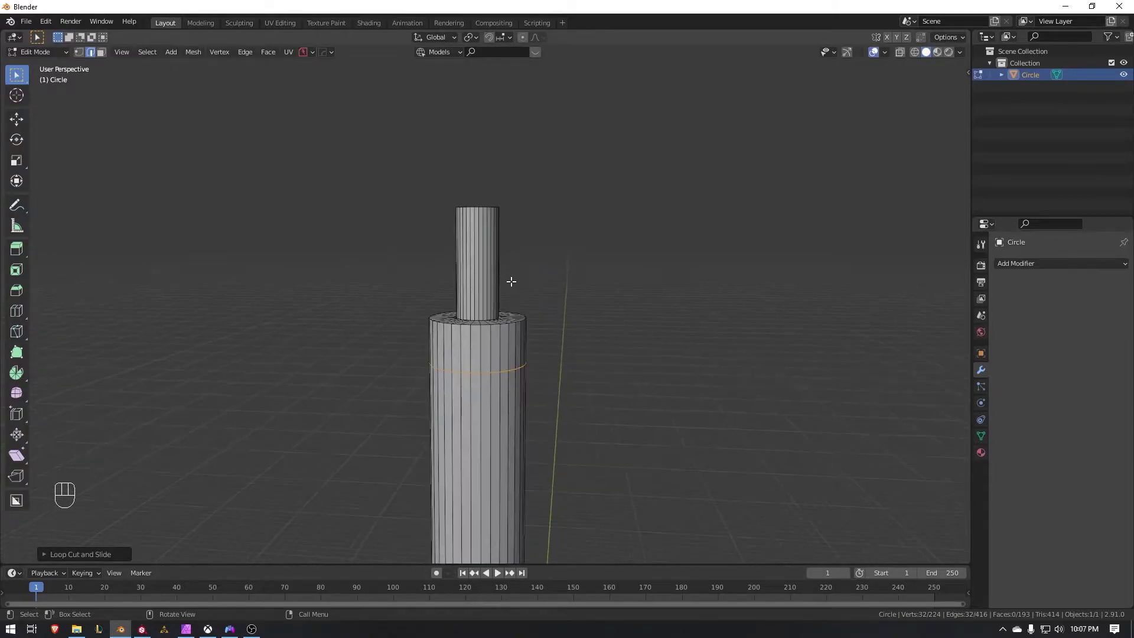
pyautogui.hotkey('ctrl', 'b')
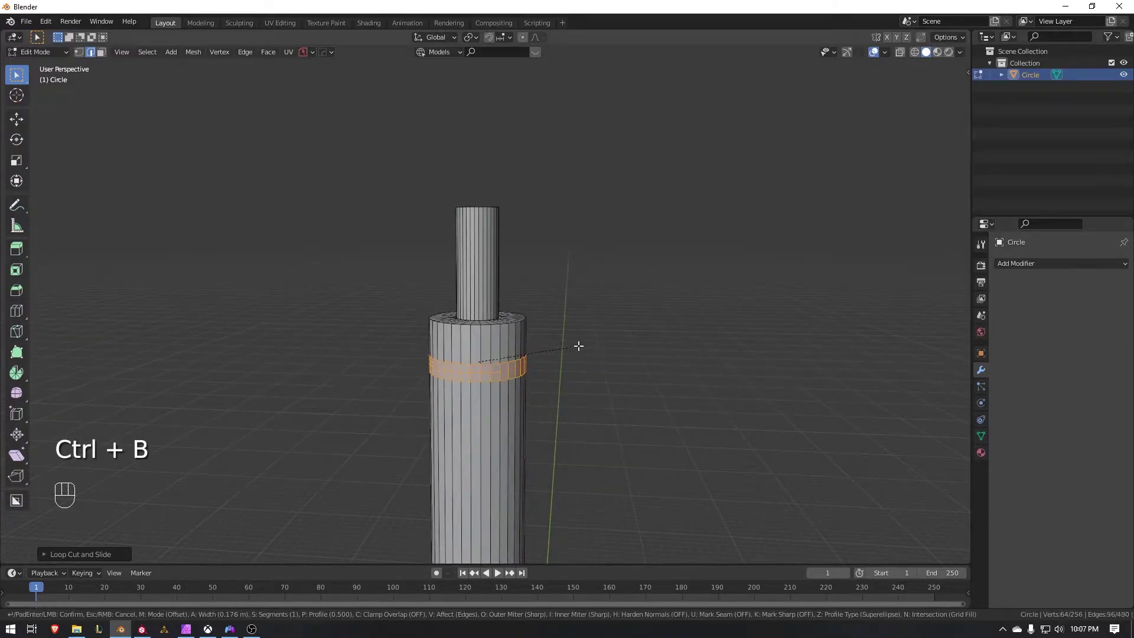
pyautogui.click(584, 355)
# - Inset the band faces with depth so the band bulges outward from the barrel
pyautogui.press('i')
pyautogui.press('ctrl')
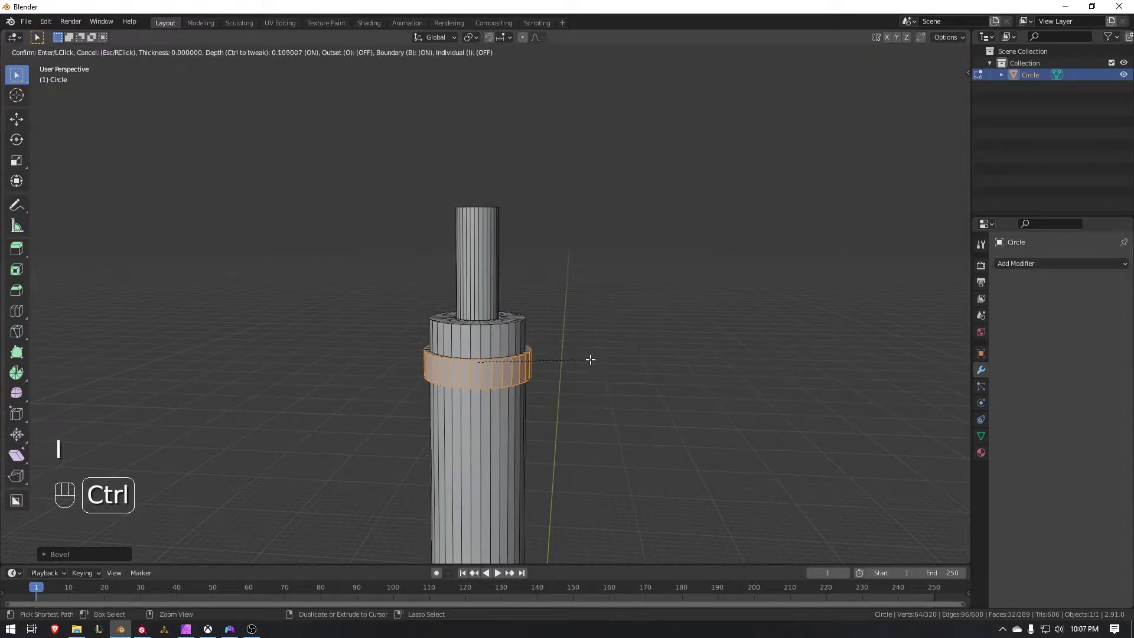
pyautogui.click(590, 357)
pyautogui.press('KP_3')
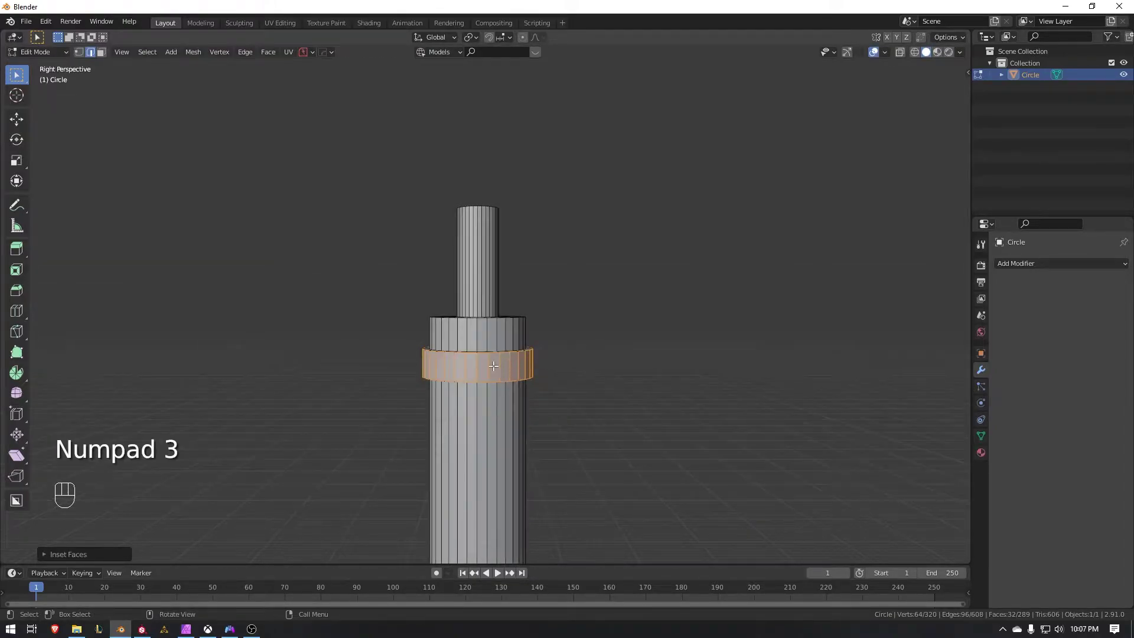
pyautogui.press('Tab')
pyautogui.click(555, 376)
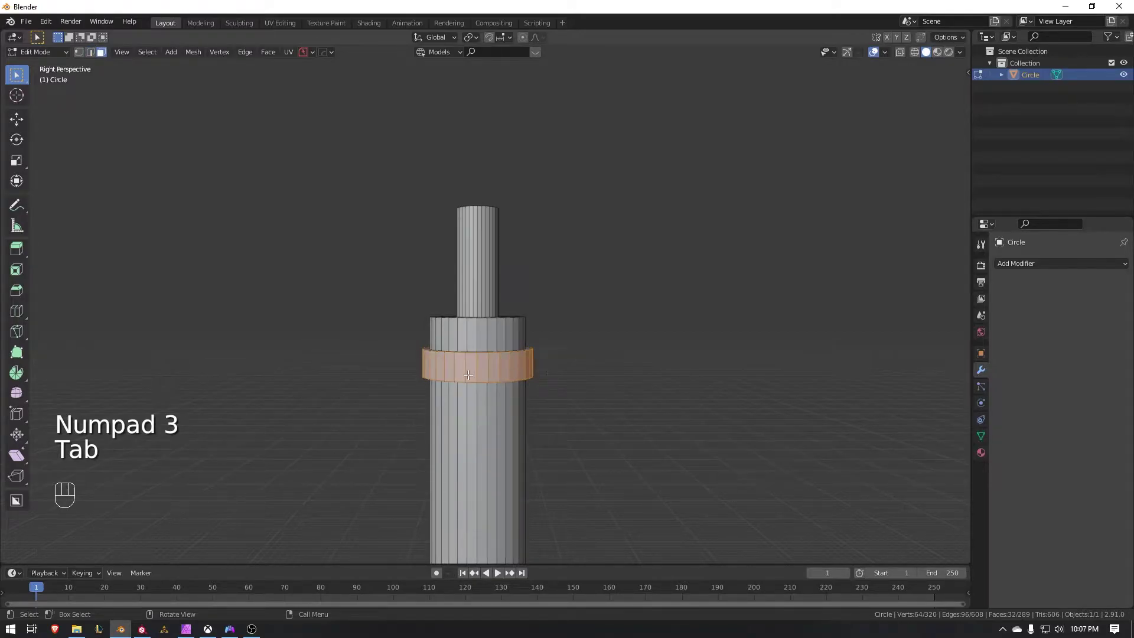
# - In orthographic side view, select four band faces and scale them narrower along X
pyautogui.press('KP_5')
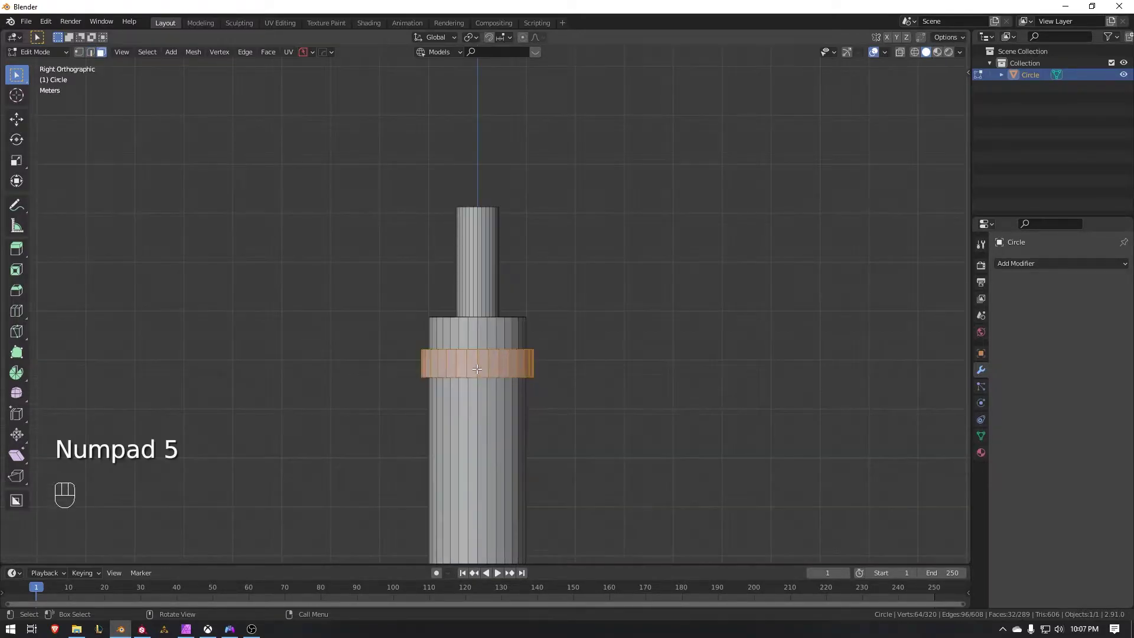
pyautogui.click(460, 365)
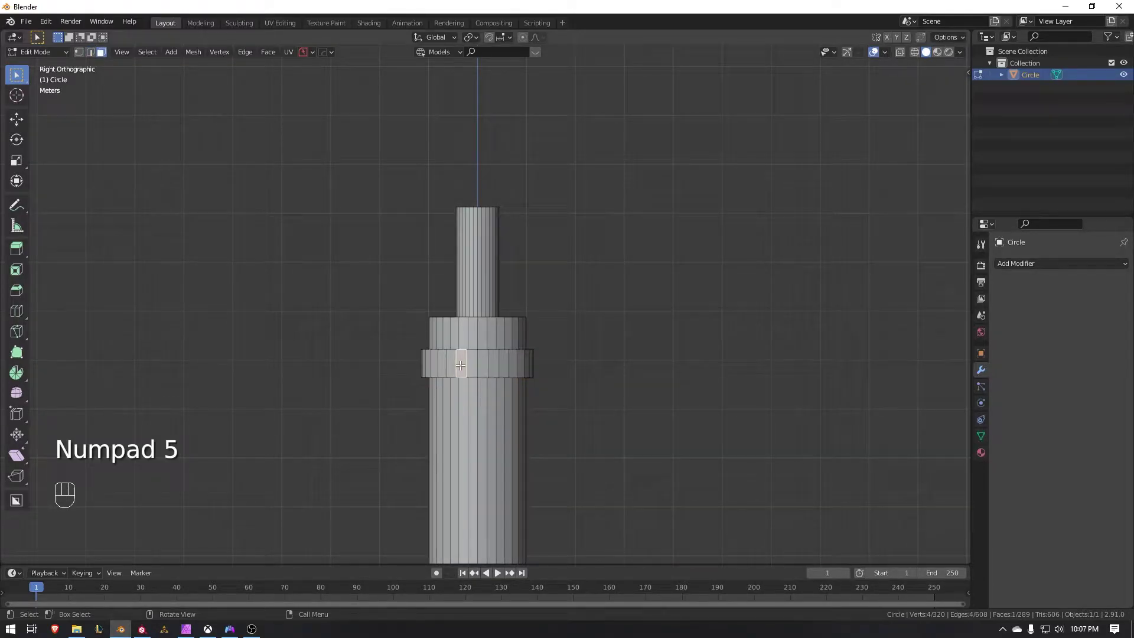
pyautogui.keyDown('ctrl'); pyautogui.click(496, 368); pyautogui.keyUp('ctrl')
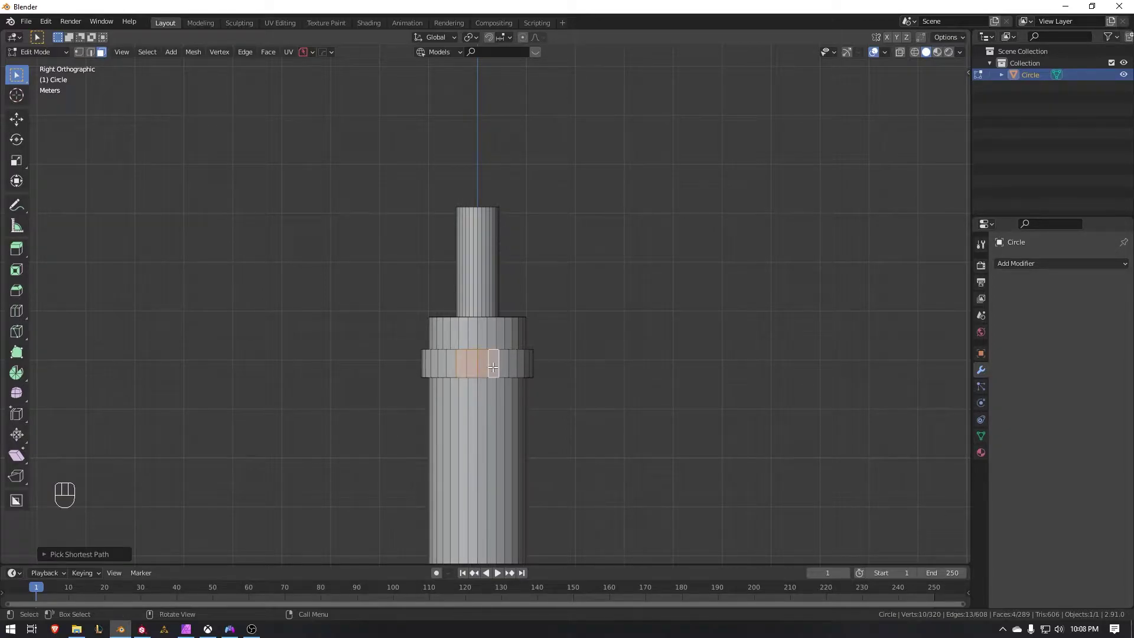
pyautogui.press('s')
pyautogui.press('x')
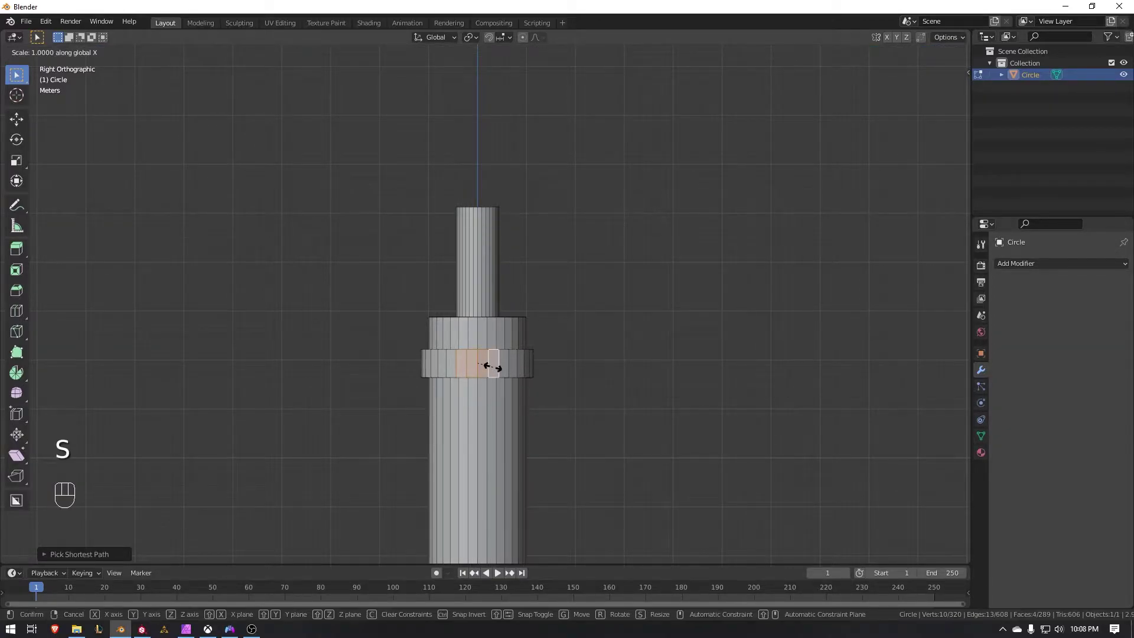
pyautogui.click(493, 368)
# - Extrude the selected faces outward into a clip stub and add a loop cut across it
pyautogui.moveTo(485, 368); pyautogui.dragTo(608, 427, button='middle')
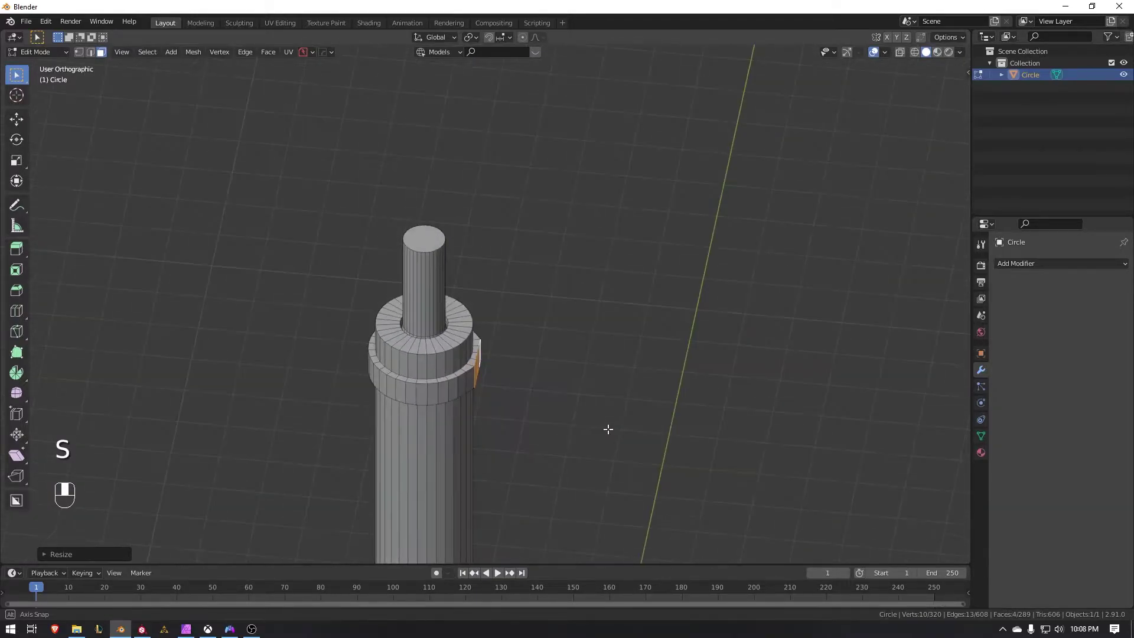
pyautogui.press('e')
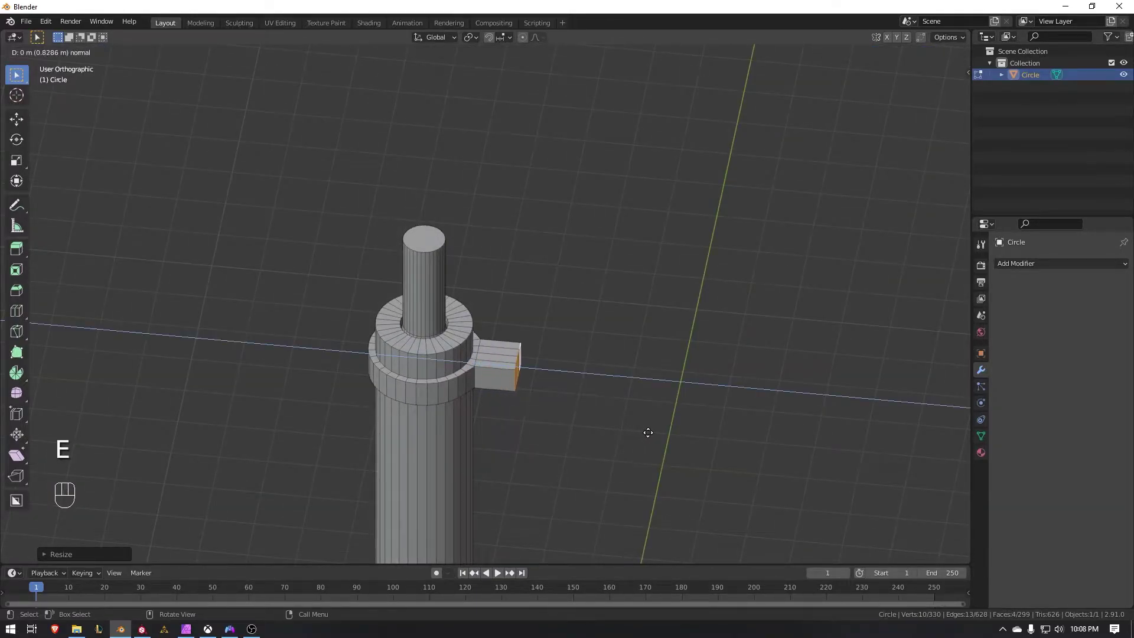
pyautogui.click(646, 432)
pyautogui.hotkey('ctrl', 'r')
pyautogui.click(497, 371)
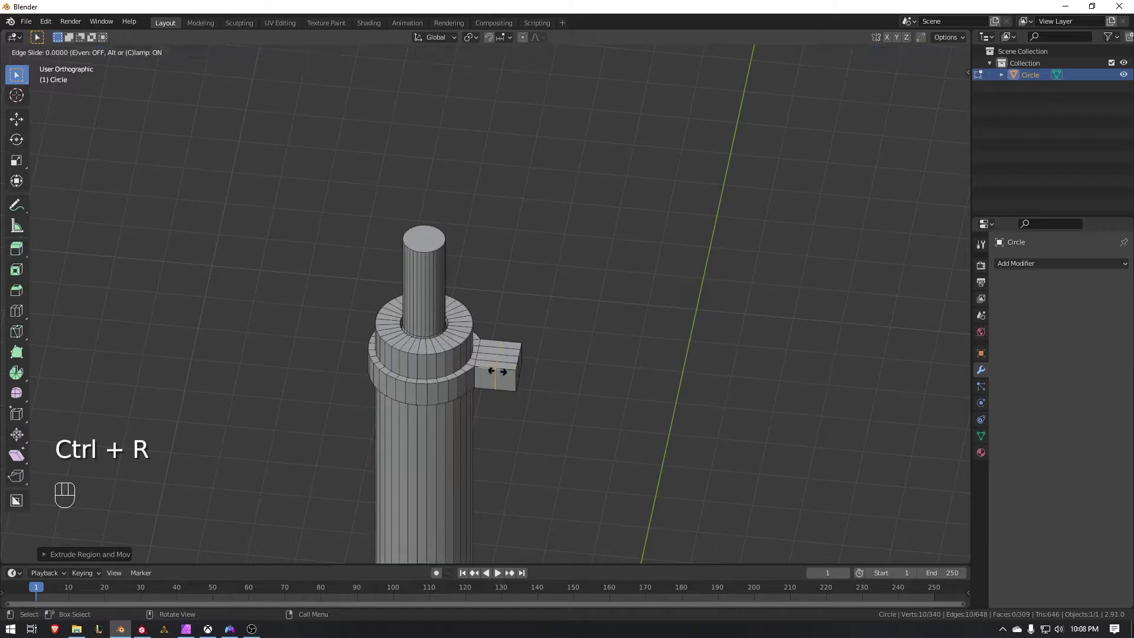
pyautogui.click(498, 374)
# - Select the clip stub's outer end faces in face select mode
pyautogui.moveTo(498, 374); pyautogui.dragTo(493, 286, button='middle')
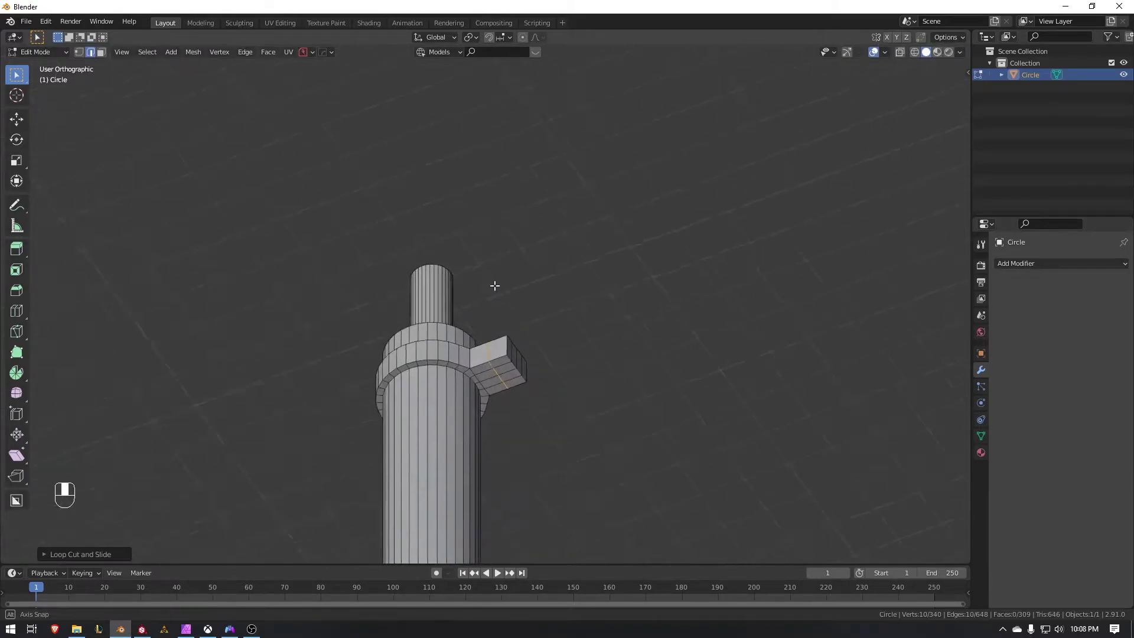
pyautogui.press('Tab')
pyautogui.click(586, 353)
pyautogui.click(501, 362)
pyautogui.keyDown('ctrl'); pyautogui.click(519, 380); pyautogui.keyUp('ctrl')
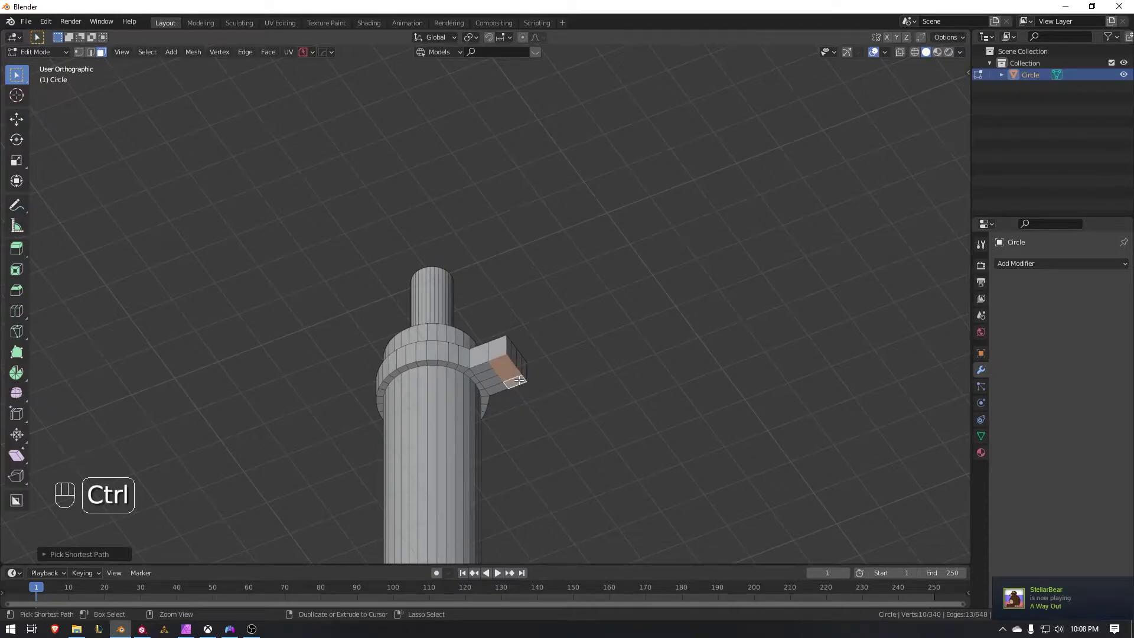
pyautogui.scroll(-4, 557, 392)
pyautogui.moveTo(557, 392); pyautogui.dragTo(496, 435, button='middle')
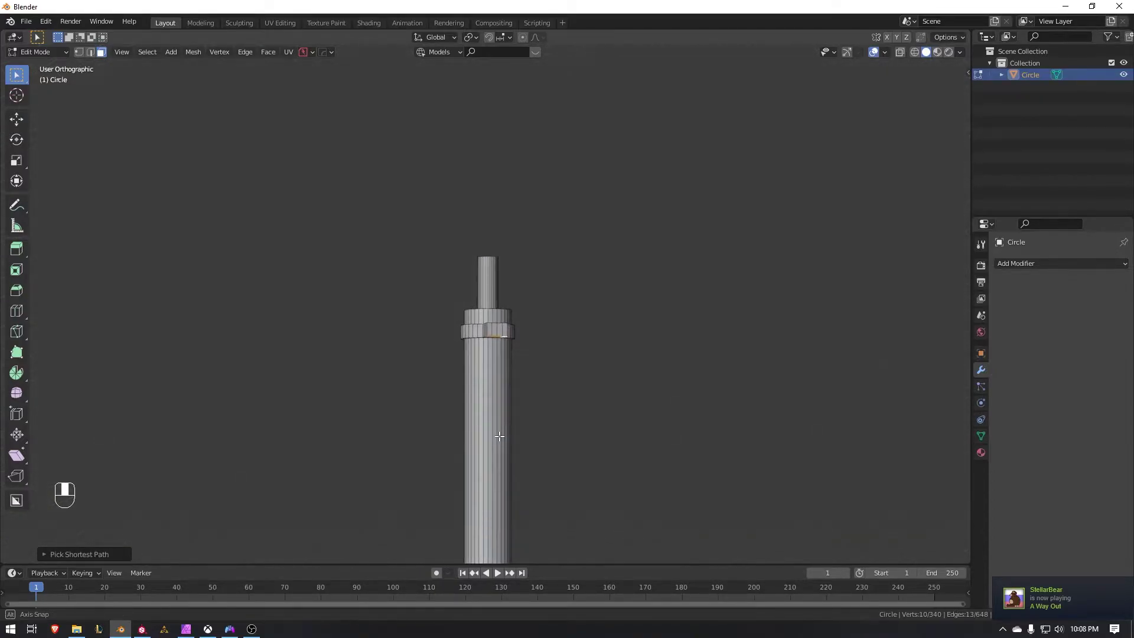
# - Extrude the clip down alongside the barrel and slide a new edge loop near its lower end
pyautogui.press('e')
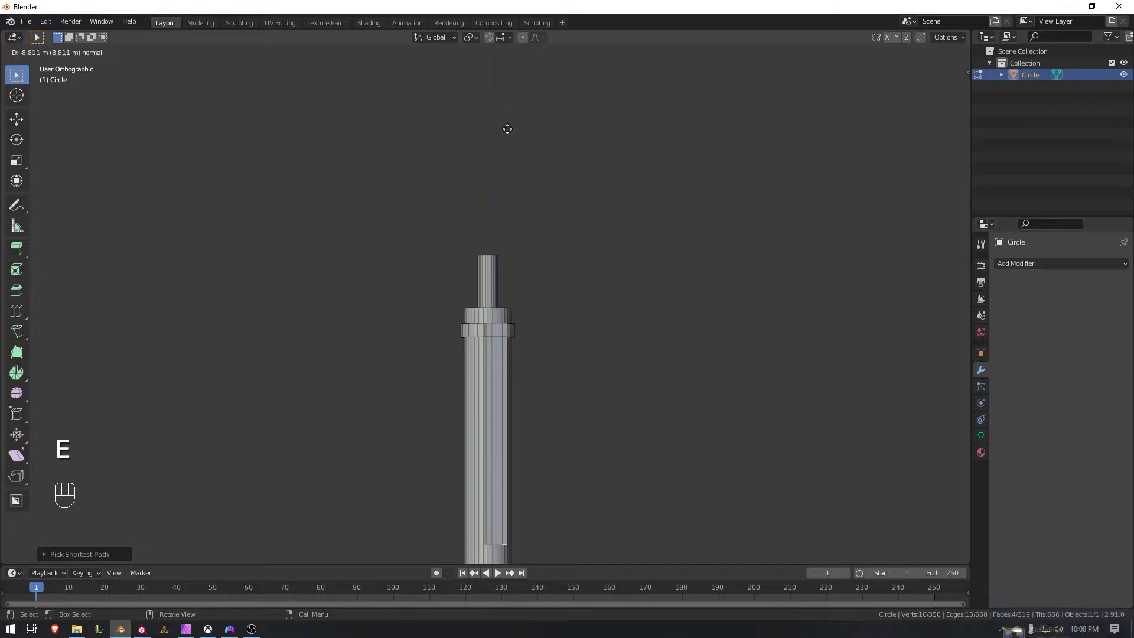
pyautogui.rightClick(507, 122)
pyautogui.moveTo(397, 106); pyautogui.dragTo(506, 213, button='middle')
pyautogui.hotkey('ctrl', 'r')
pyautogui.click(461, 290)
pyautogui.moveTo(462, 289); pyautogui.dragTo(463, 338)
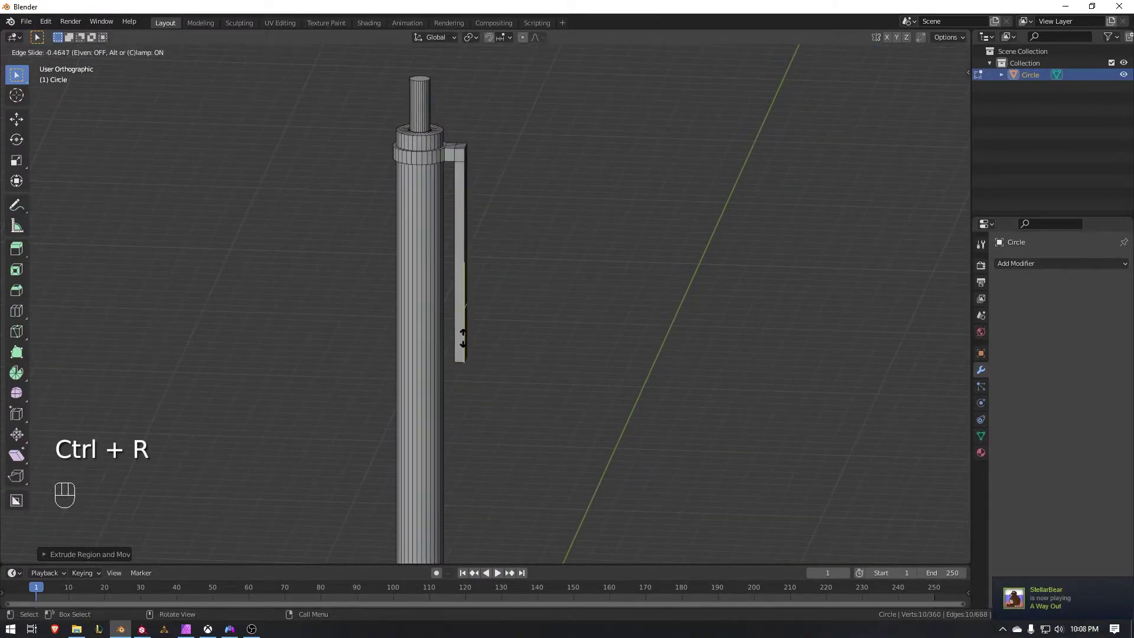
pyautogui.click(464, 354)
# - Select the clip's two bottom edges and bevel them with extra segments
pyautogui.scroll(5, 467, 371)
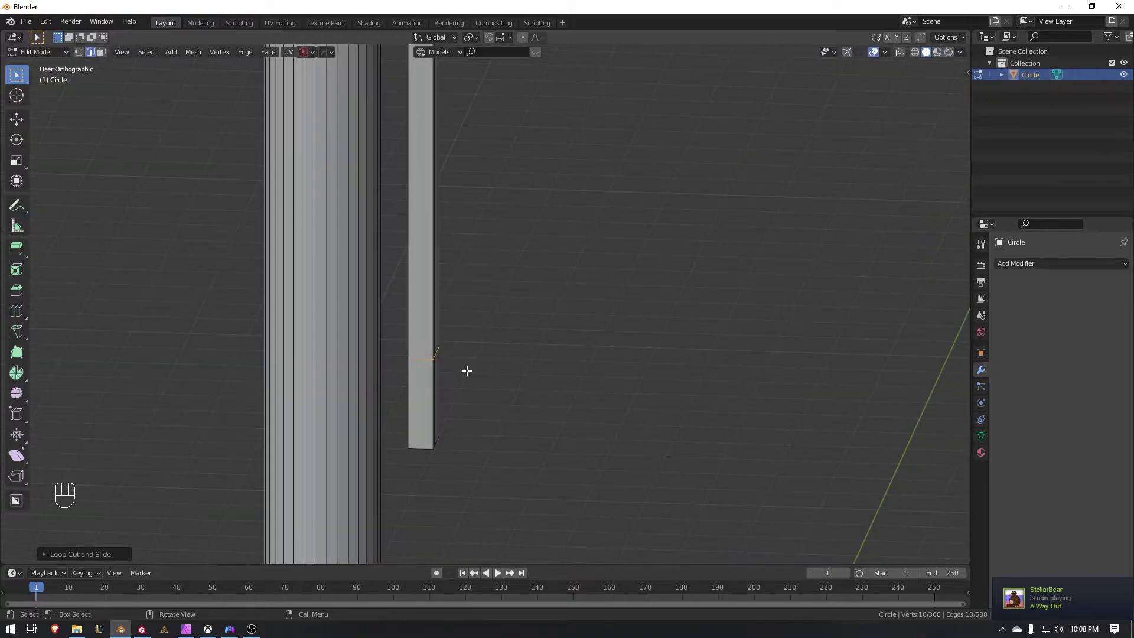
pyautogui.click(419, 449)
pyautogui.moveTo(521, 427); pyautogui.dragTo(316, 407, button='middle')
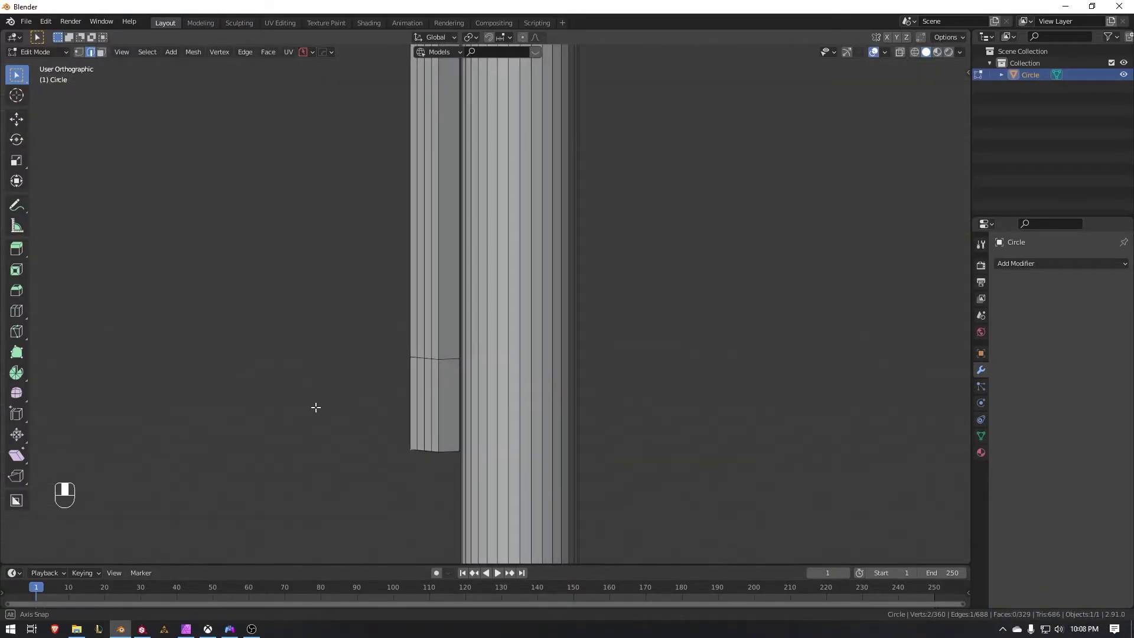
pyautogui.keyDown('shift'); pyautogui.click(443, 451); pyautogui.keyUp('shift')
pyautogui.hotkey('ctrl', 'b')
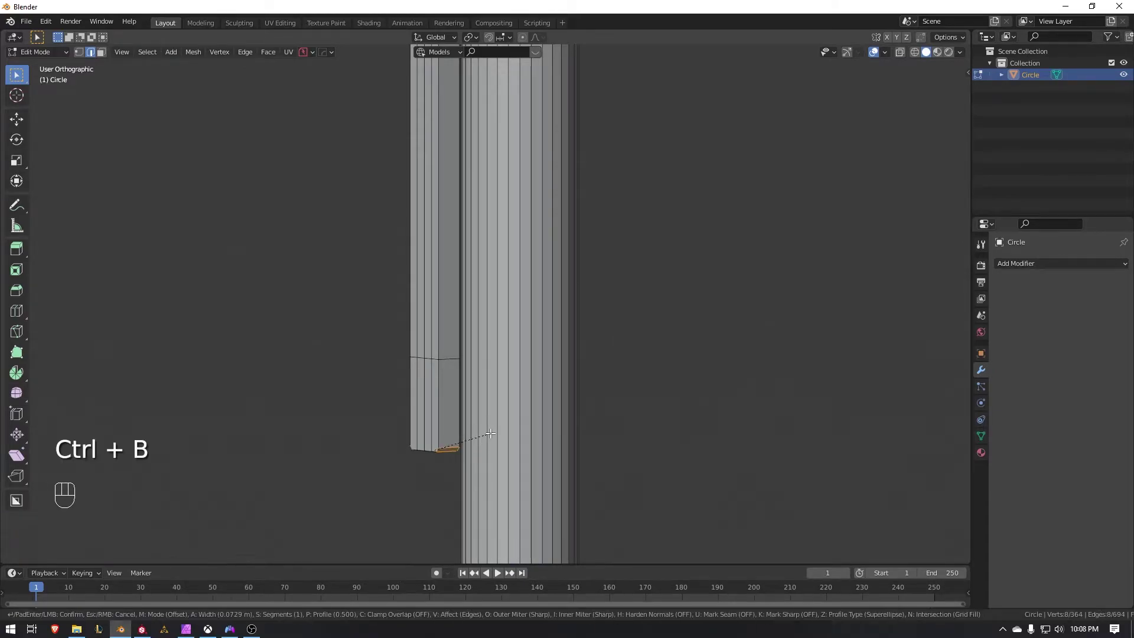
pyautogui.scroll(2, 510, 440)
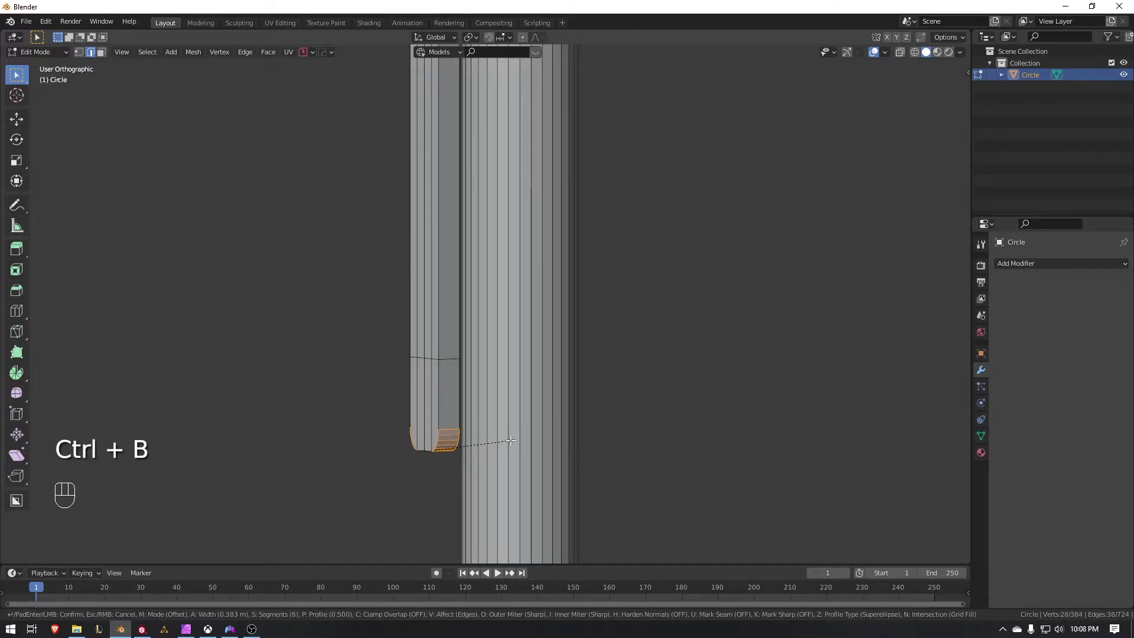
# - Confirm the rounded bevel on the clip end and select the lower inner face strip
pyautogui.click(511, 441)
pyautogui.moveTo(542, 414); pyautogui.dragTo(452, 418, button='middle')
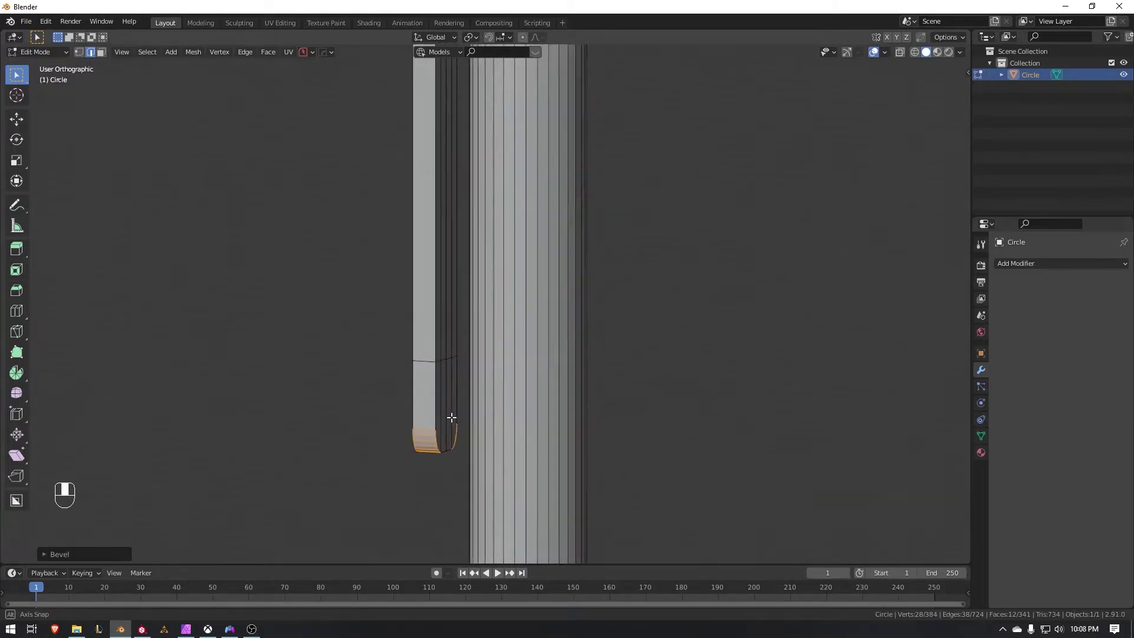
pyautogui.press('Tab')
pyautogui.click(525, 417)
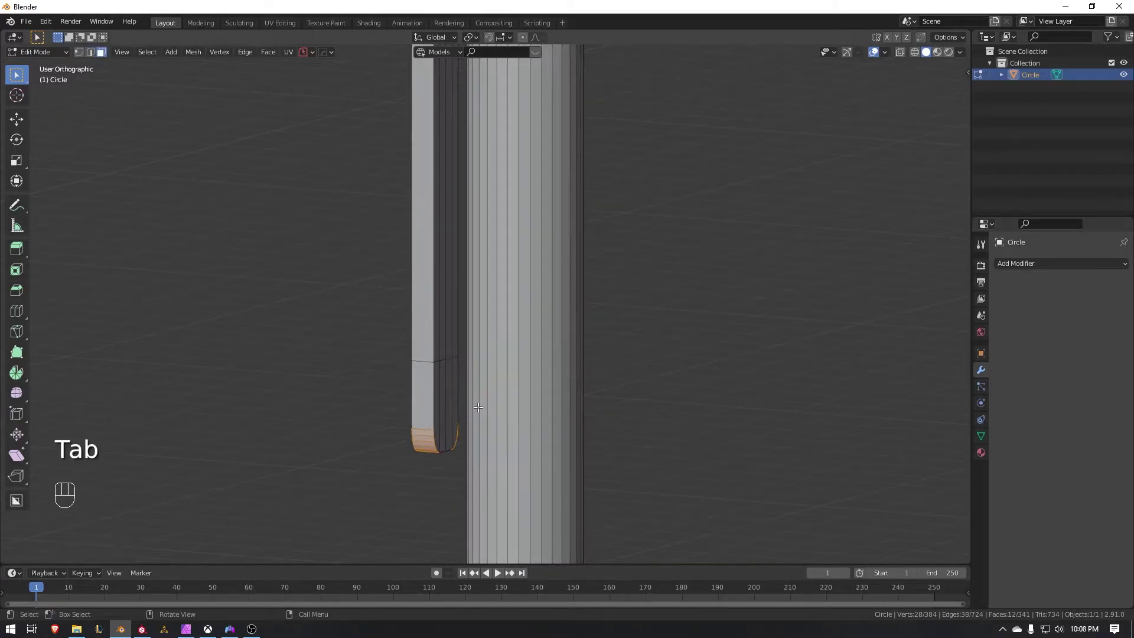
pyautogui.click(457, 387)
pyautogui.keyDown('ctrl'); pyautogui.click(436, 392); pyautogui.keyUp('ctrl')
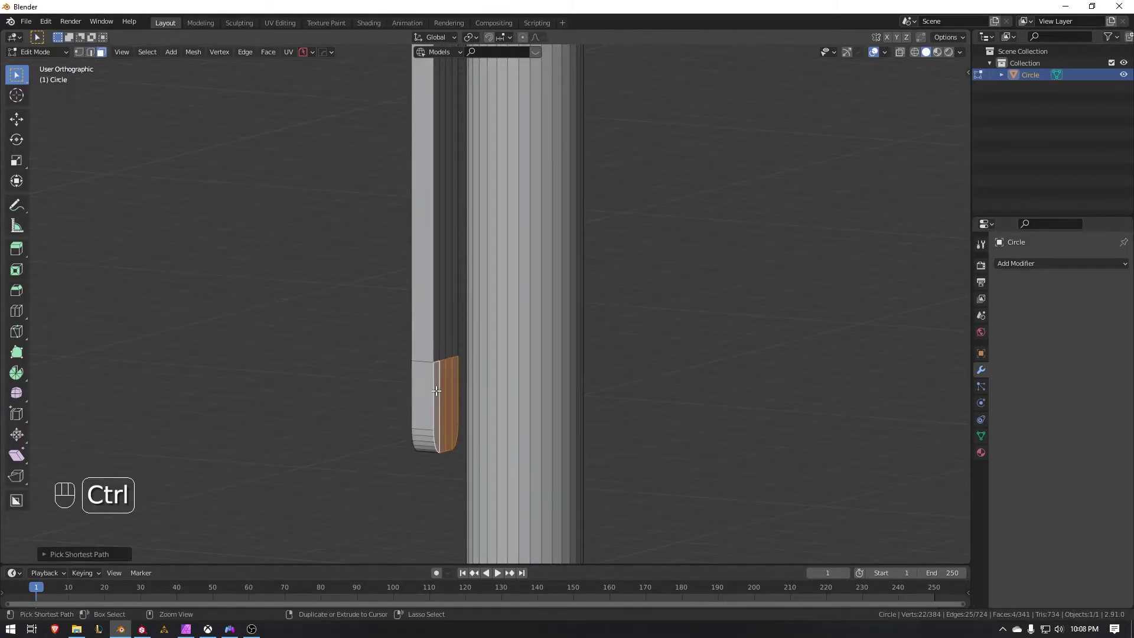
# - Extrude the clip's lower inner faces slightly toward the barrel
pyautogui.press('e')
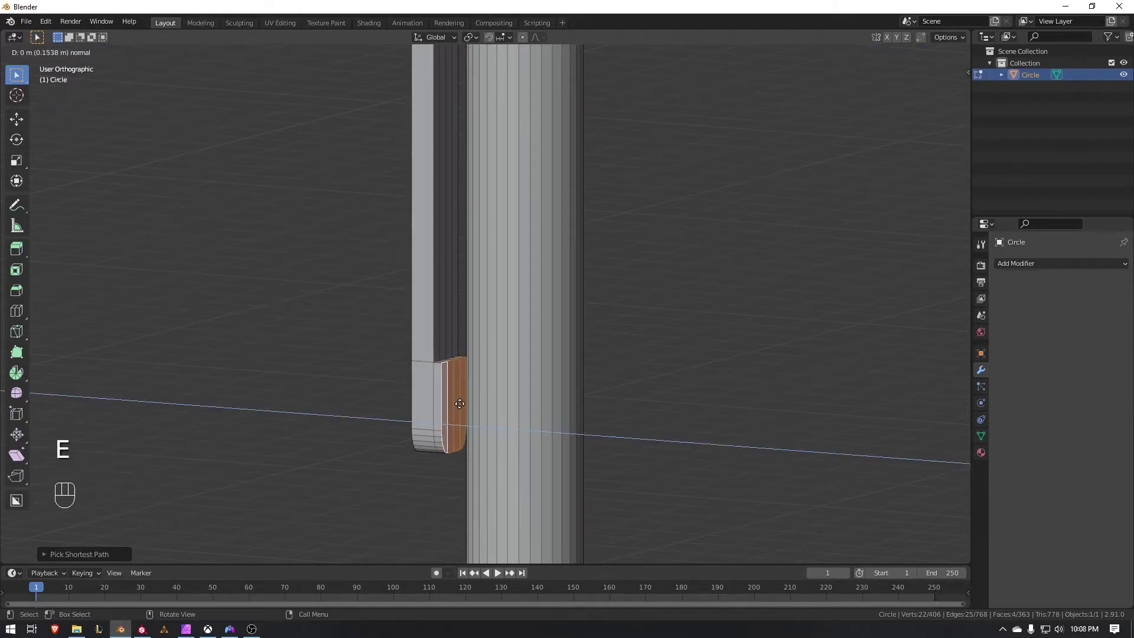
pyautogui.click(453, 405)
pyautogui.scroll(-5, 340, 395)
pyautogui.moveTo(340, 395); pyautogui.dragTo(577, 383, button='middle')
pyautogui.scroll(-2, 556, 428)
pyautogui.keyDown('shift'); pyautogui.moveTo(556, 427); pyautogui.dragTo(556, 328, button='middle'); pyautogui.keyUp('shift')
pyautogui.scroll(2, 556, 327)
# - Add an edge loop near the barrel's lower end, undoing a misplaced first attempt
pyautogui.scroll(-2, 477, 392)
pyautogui.hotkey('ctrl', 'r')
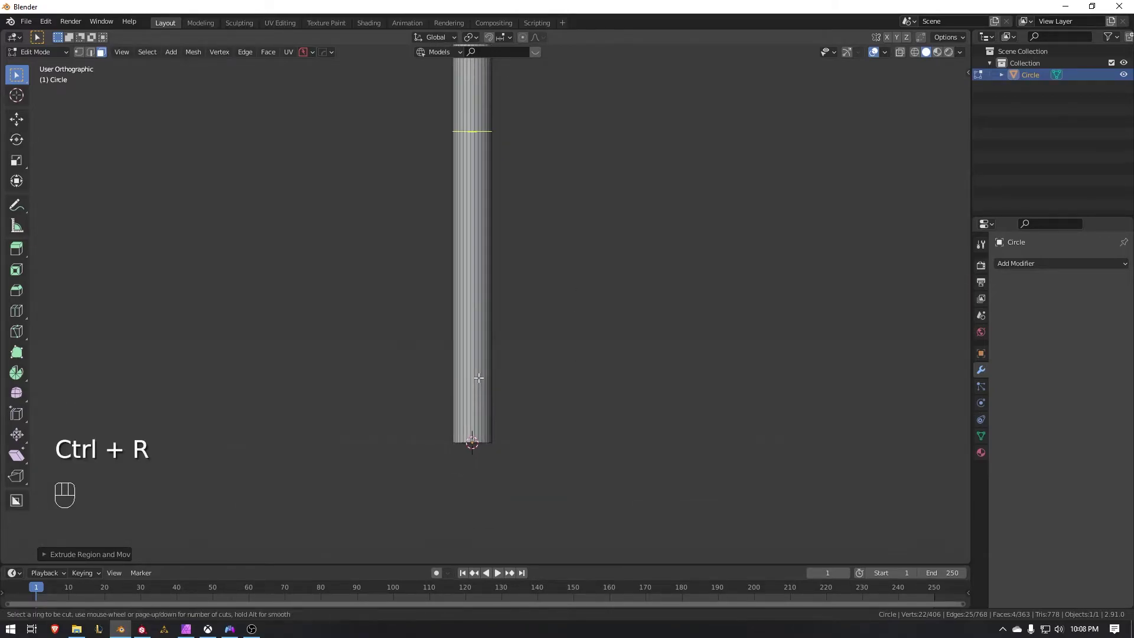
pyautogui.click(478, 377)
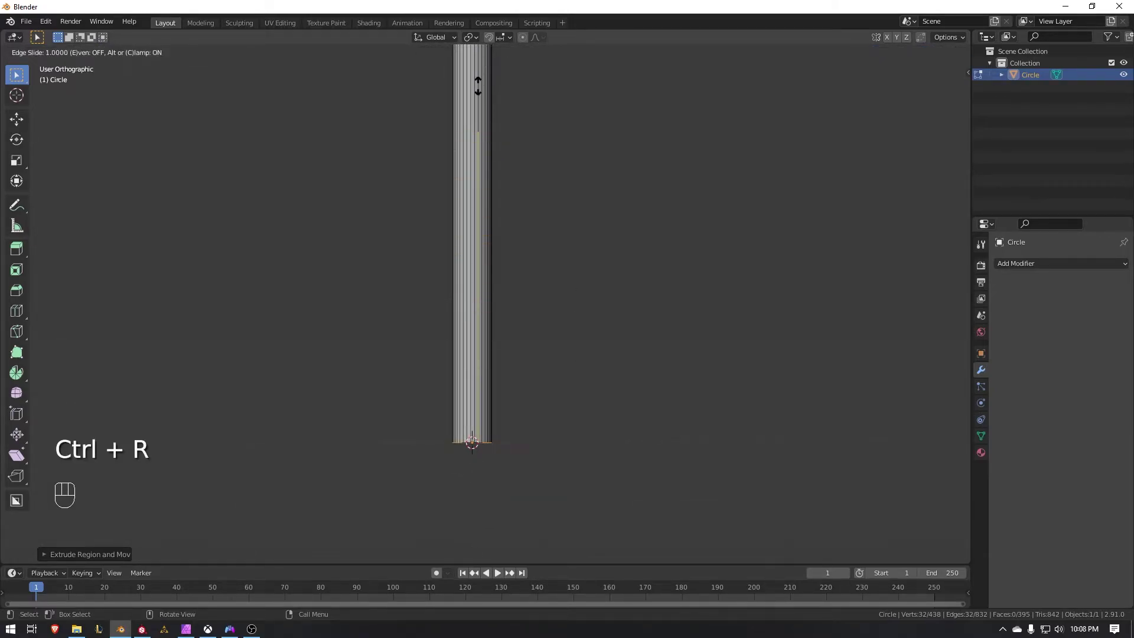
pyautogui.click(523, 444)
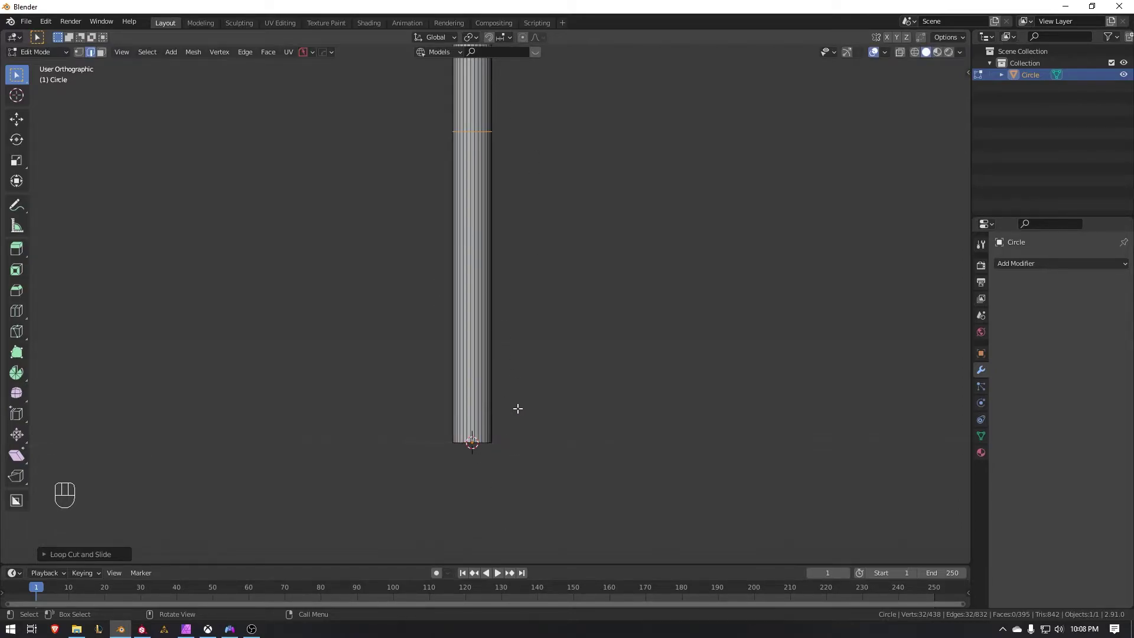
pyautogui.hotkey('ctrl', 'z')
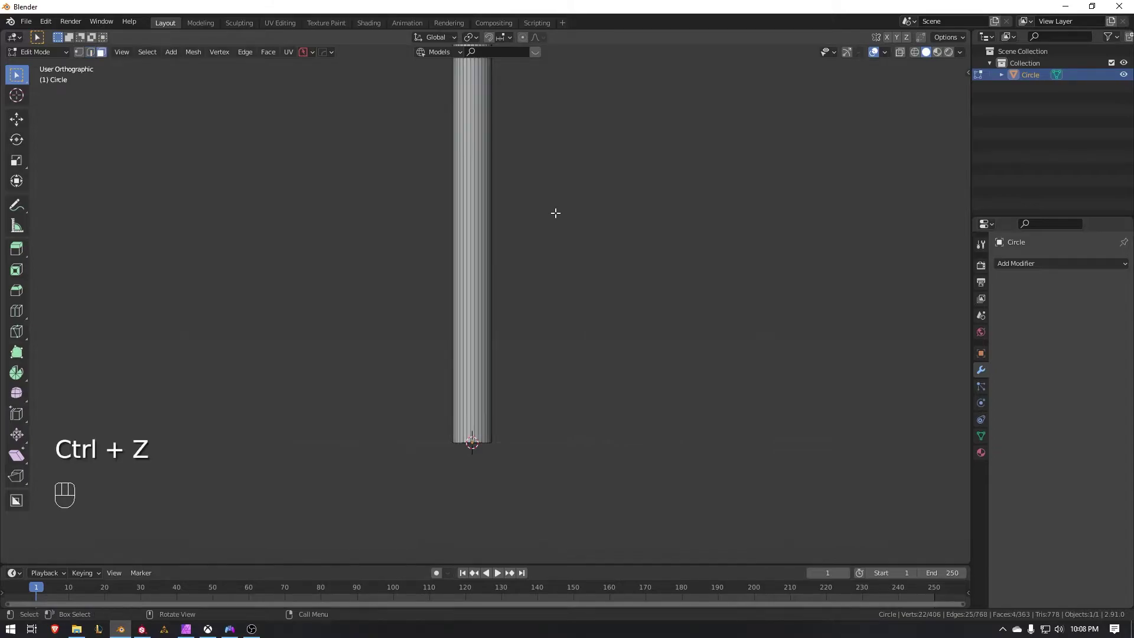
pyautogui.hotkey('ctrl', 'r')
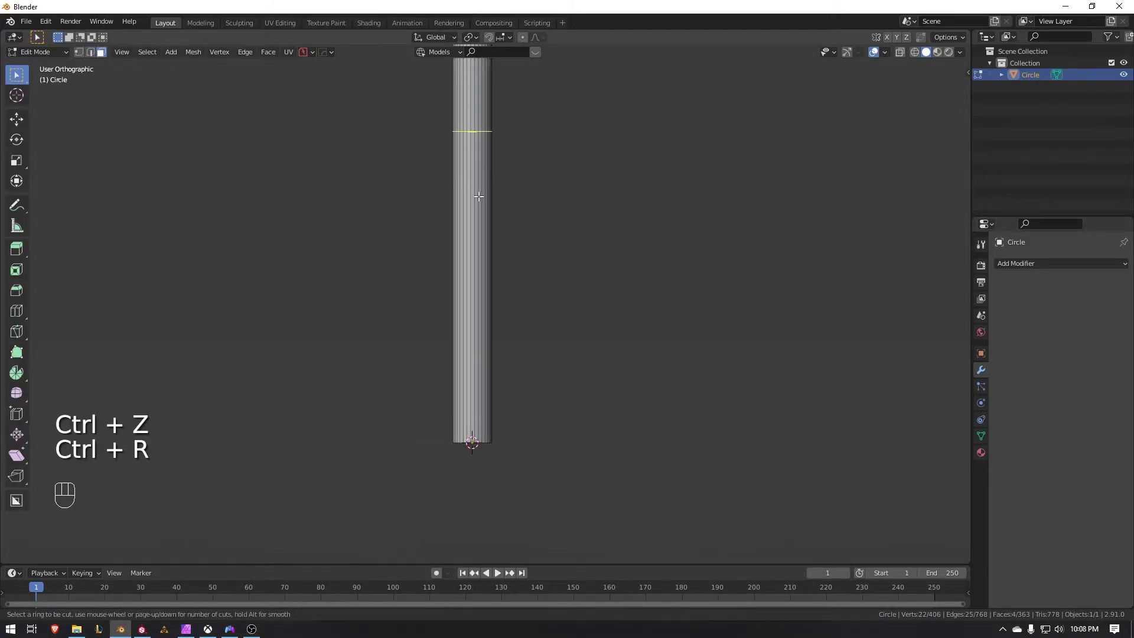
pyautogui.click(478, 194)
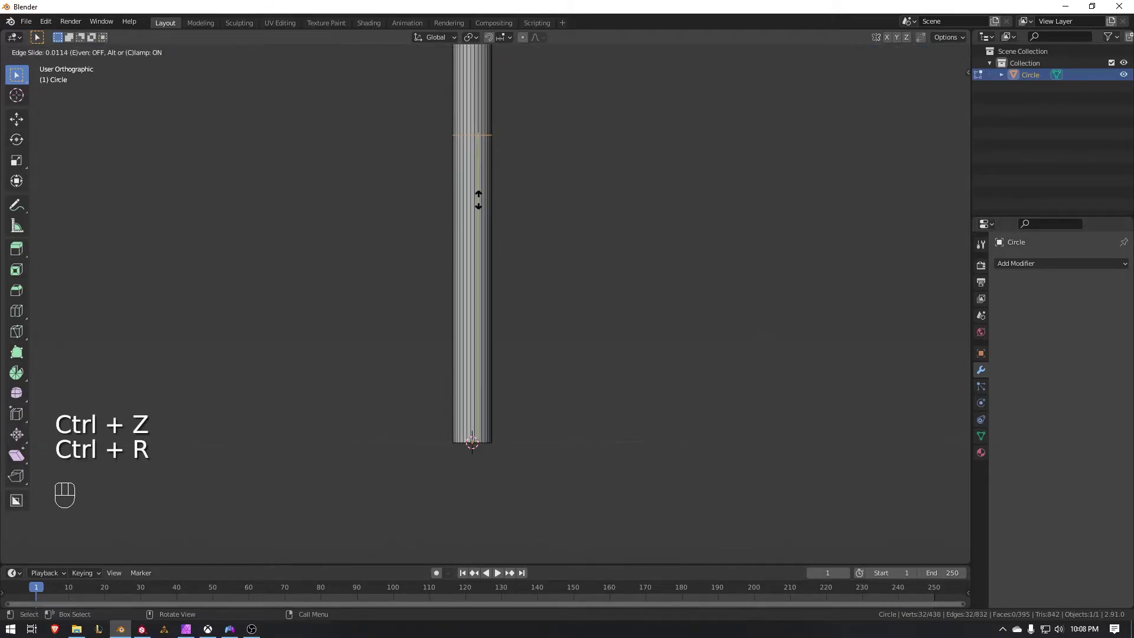
pyautogui.click(504, 438)
pyautogui.scroll(4, 519, 370)
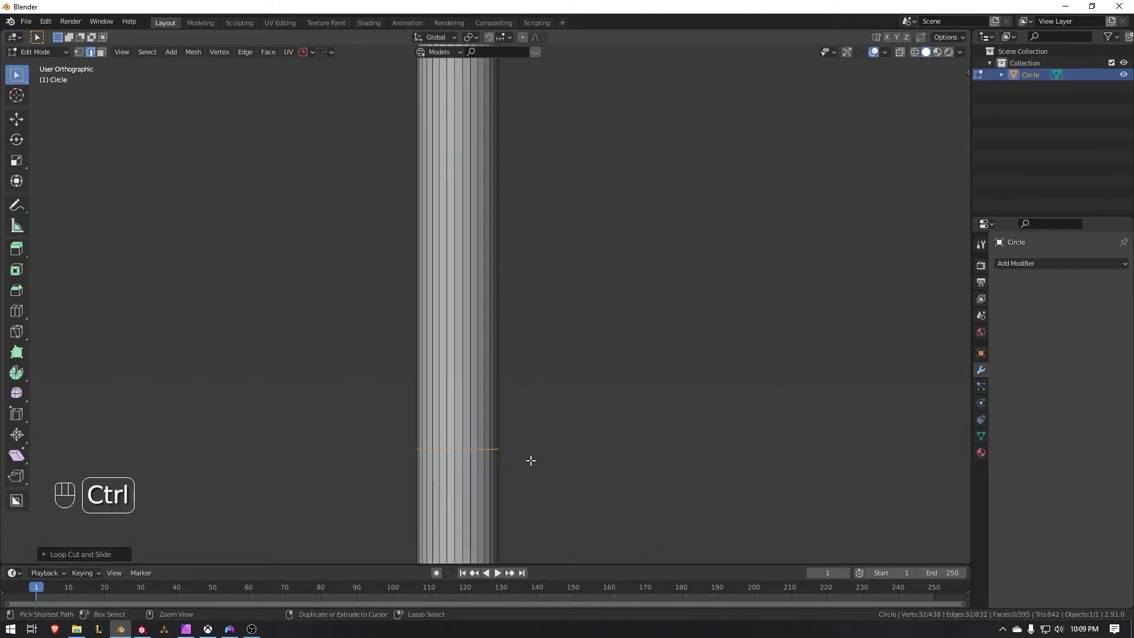
# - Bevel the new loop into a two-segment band
pyautogui.hotkey('ctrl', 'b')
pyautogui.scroll(-1, 538, 465)
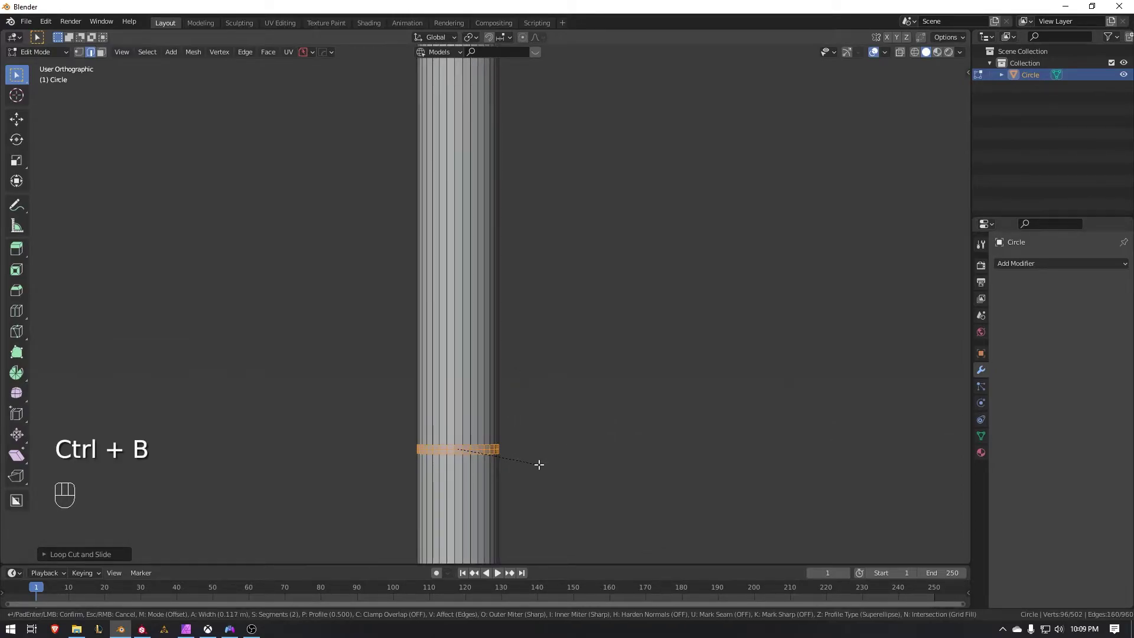
pyautogui.click(532, 463)
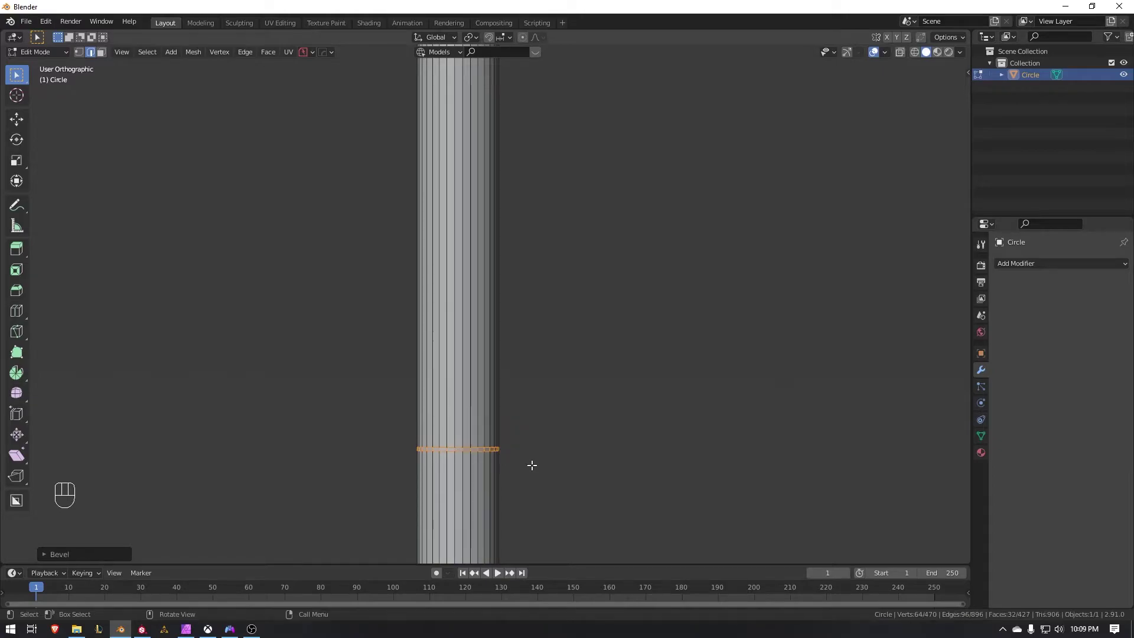
pyautogui.scroll(3, 523, 464)
pyautogui.keyDown('shift'); pyautogui.moveTo(522, 479); pyautogui.dragTo(544, 359, button='middle'); pyautogui.keyUp('shift')
# - Inset the band with inward depth to form a recessed groove around the barrel
pyautogui.press('i')
pyautogui.press('ctrl')
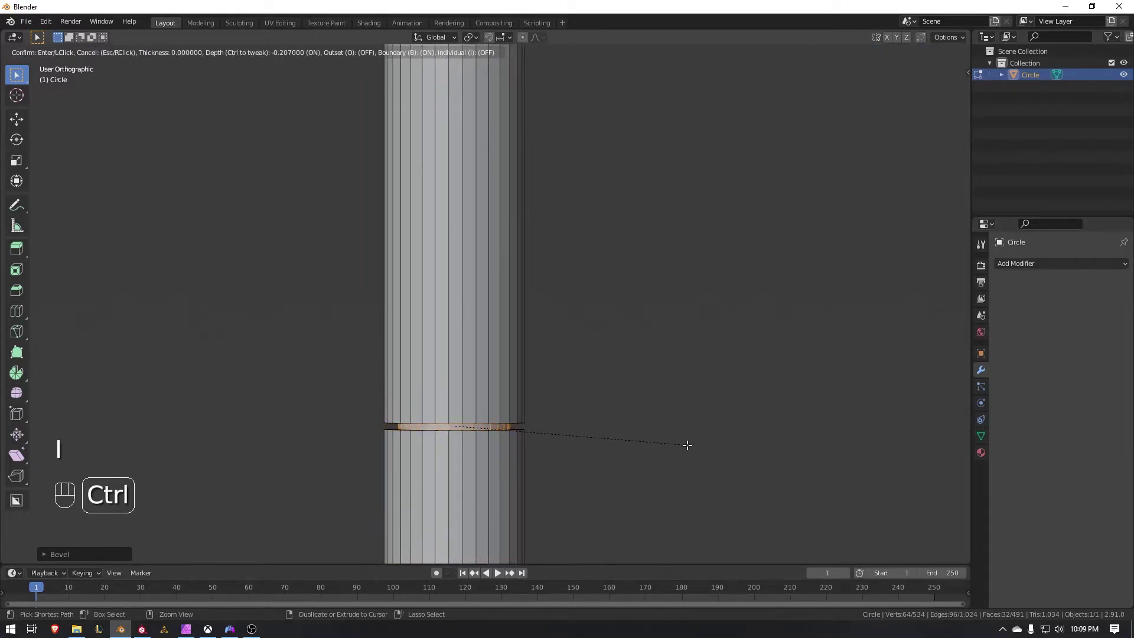
pyautogui.click(631, 466)
pyautogui.scroll(2, 607, 468)
pyautogui.scroll(-4, 608, 476)
pyautogui.keyDown('shift'); pyautogui.moveTo(607, 476); pyautogui.dragTo(608, 375, button='middle'); pyautogui.keyUp('shift')
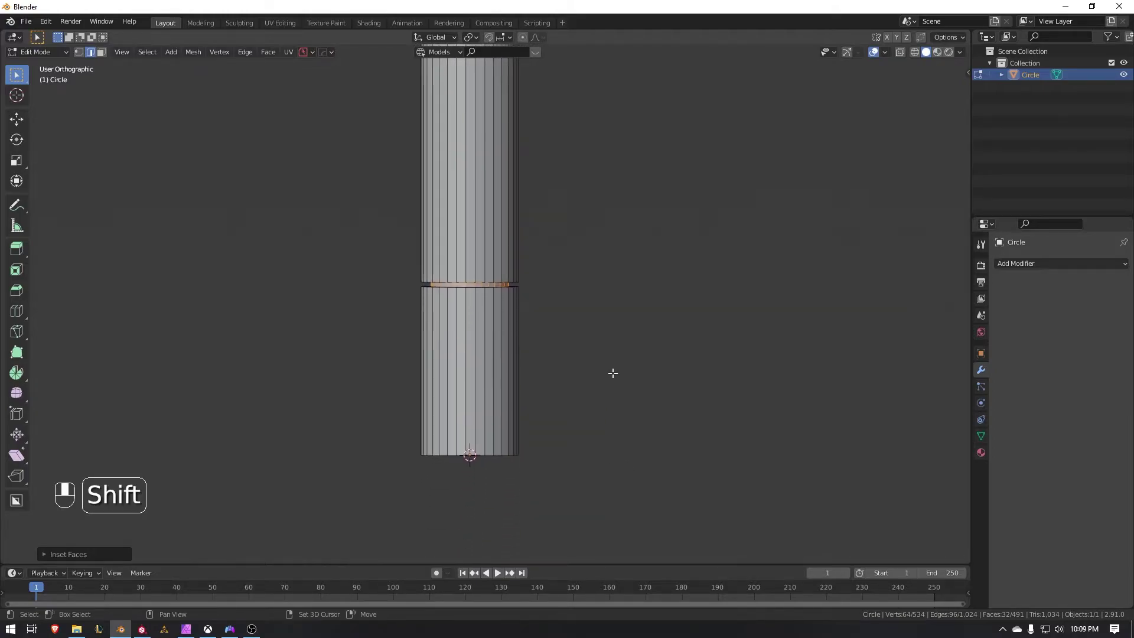
pyautogui.keyDown('alt'); pyautogui.click(487, 455); pyautogui.keyUp('alt')
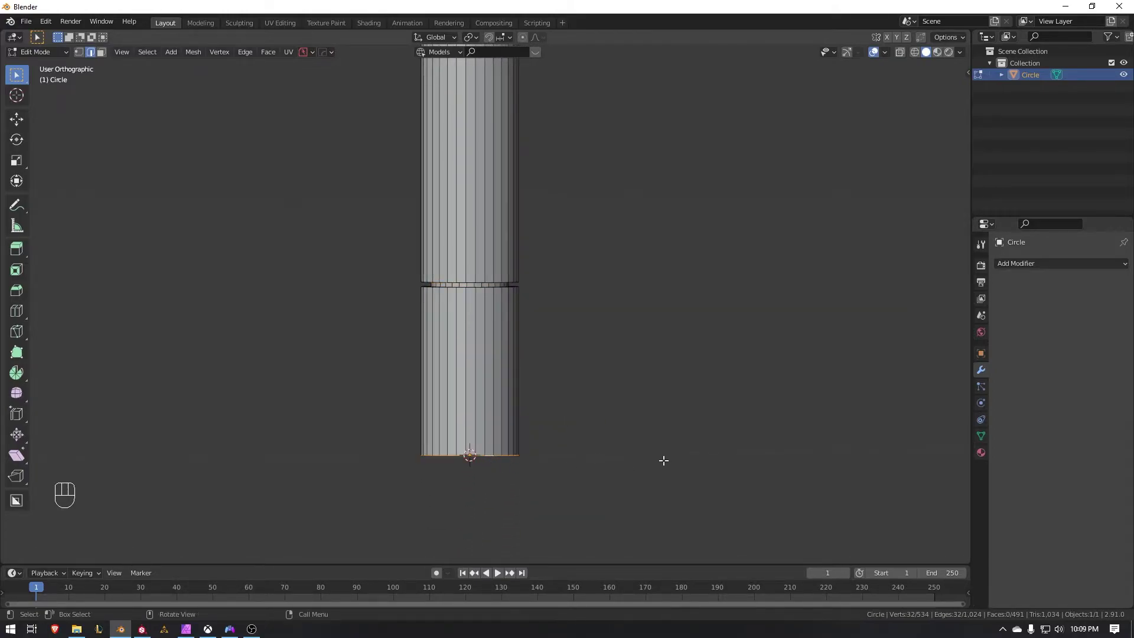
# - Scale the bottom edge loop down into a cone tip and add nine loop cuts across it
pyautogui.press('s')
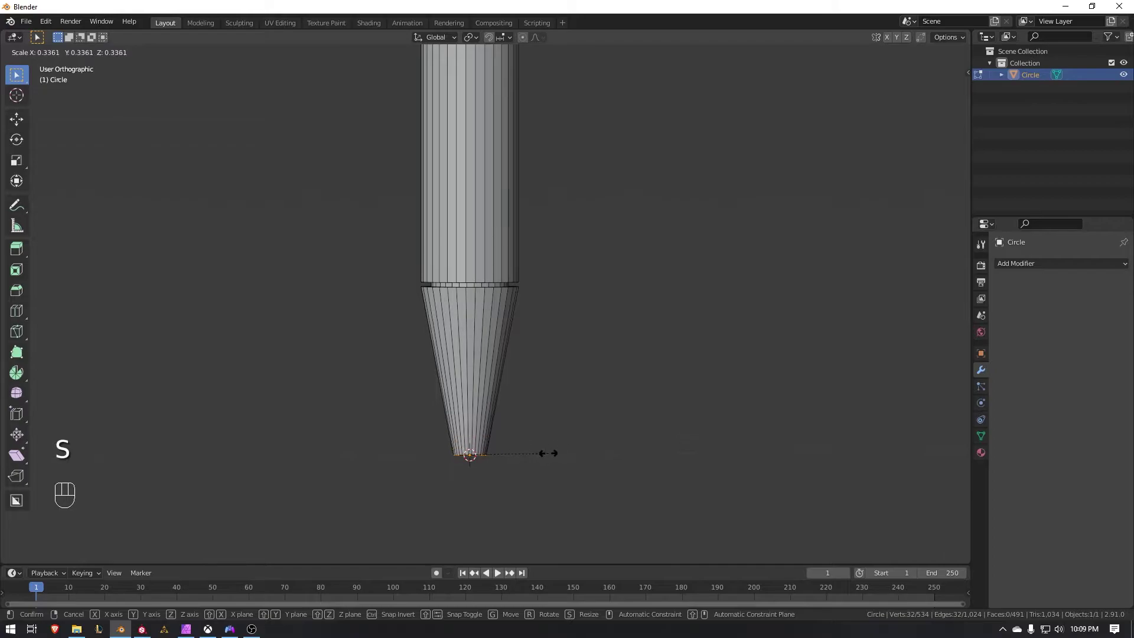
pyautogui.click(533, 455)
pyautogui.hotkey('ctrl', 'r')
pyautogui.scroll(5, 468, 361)
pyautogui.scroll(3, 468, 360)
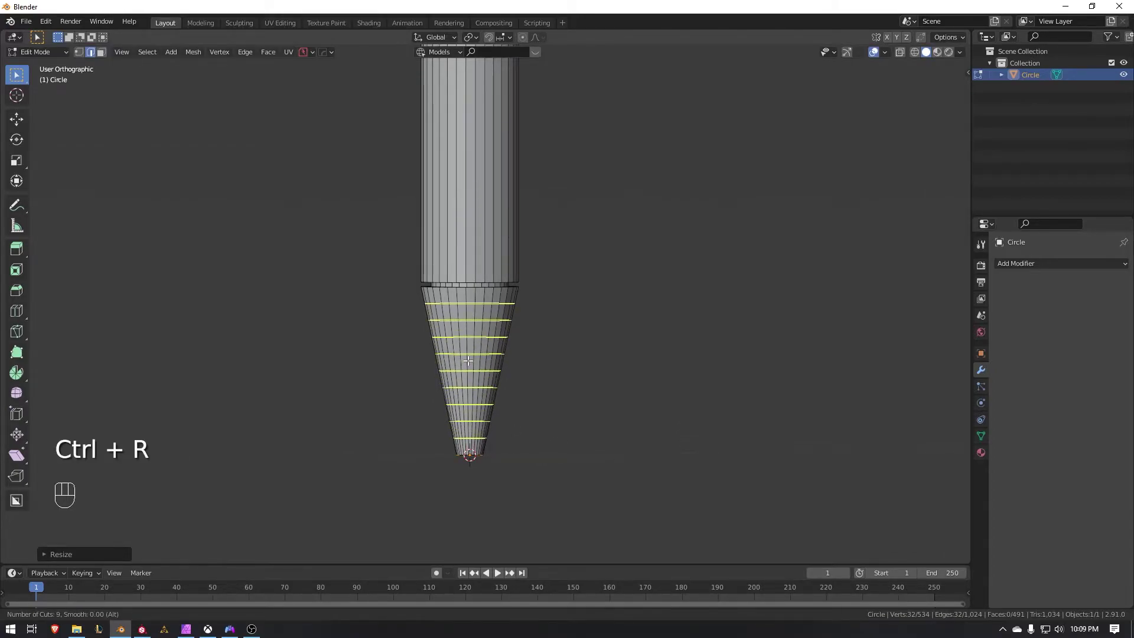
pyautogui.click(468, 360)
pyautogui.rightClick(467, 362)
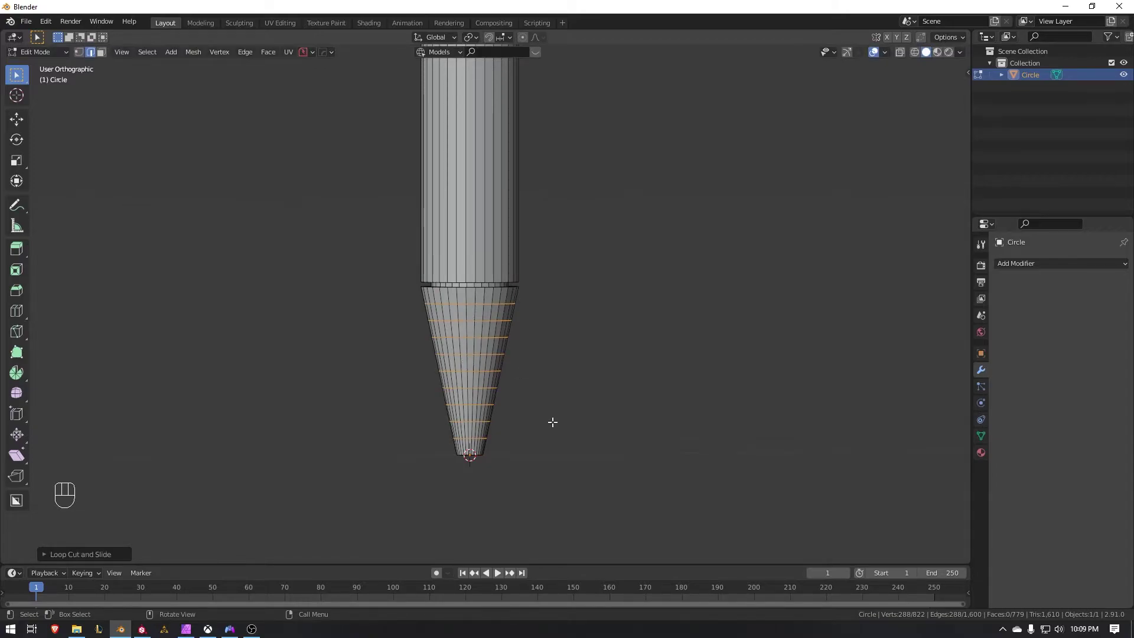
pyautogui.keyDown('shift'); pyautogui.moveTo(517, 163); pyautogui.dragTo(481, 418, button='middle'); pyautogui.keyUp('shift')
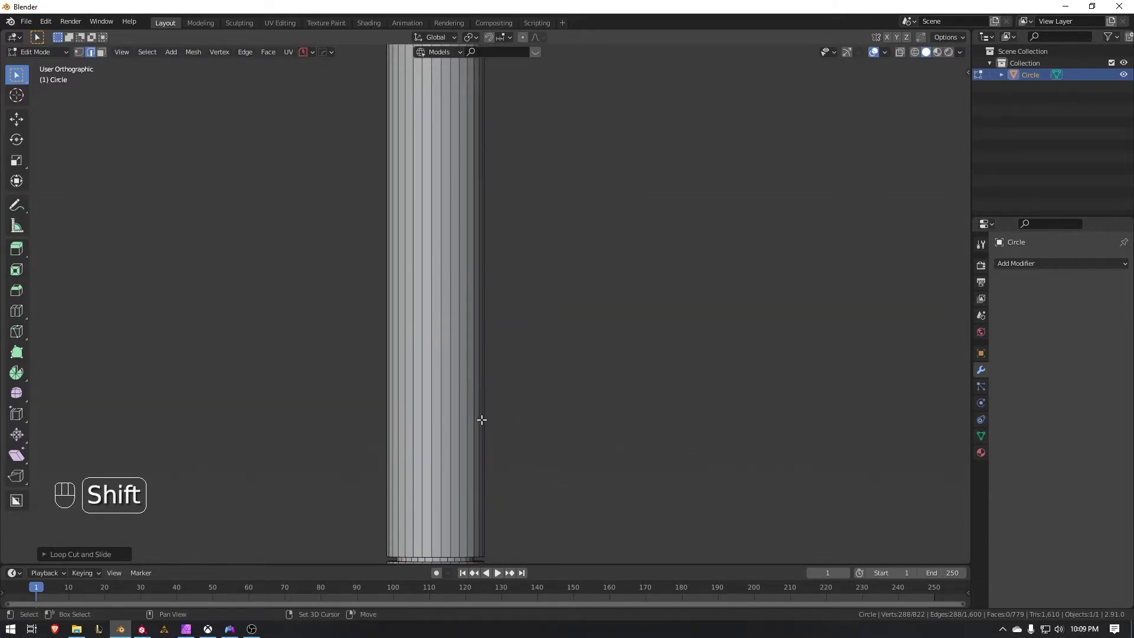
# - Slide two new edge loops onto the barrel to mark the grip section, cancelling a trial inset
pyautogui.scroll(-4, 468, 353)
pyautogui.moveTo(468, 352)
pyautogui.keyDown('shift'); pyautogui.mouseDown(button='middle')
pyautogui.moveTo(504, 291)
pyautogui.moveTo(494, 380)
pyautogui.mouseUp(button='middle'); pyautogui.keyUp('shift')
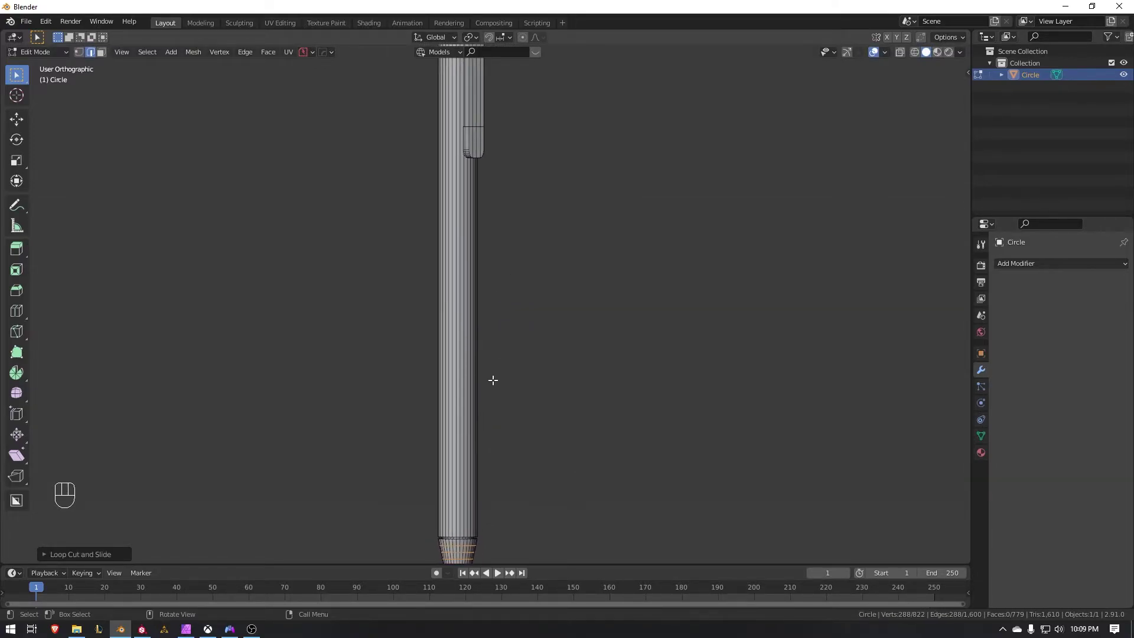
pyautogui.hotkey('ctrl', 'r')
pyautogui.scroll(1, 456, 439)
pyautogui.click(457, 439)
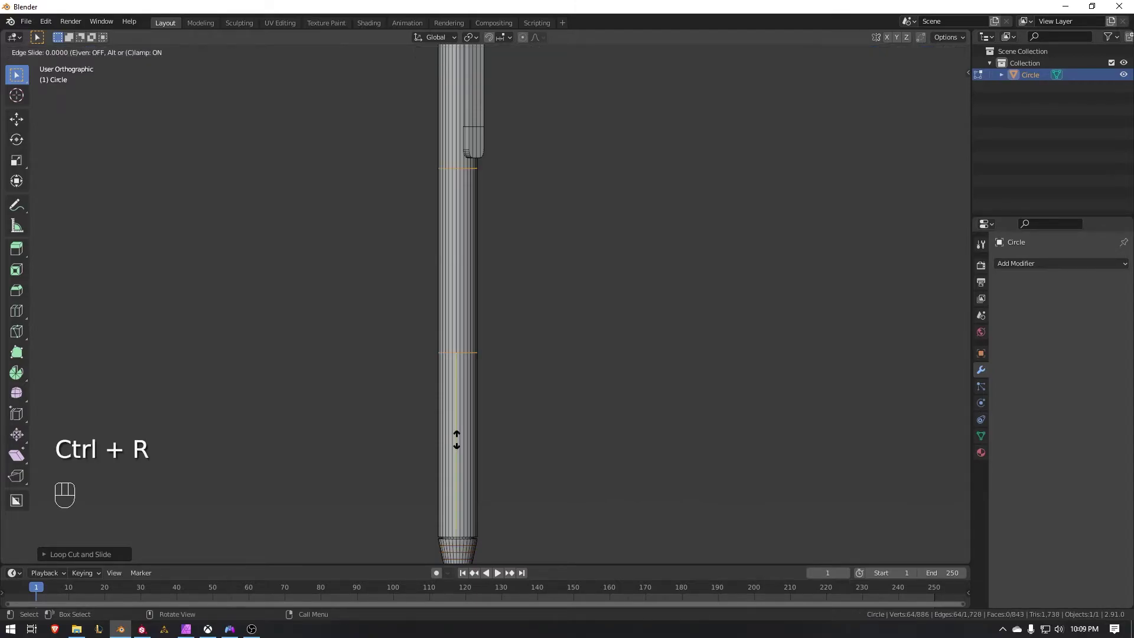
pyautogui.click(453, 100)
pyautogui.press('i')
pyautogui.press('ctrl')
pyautogui.rightClick(514, 167)
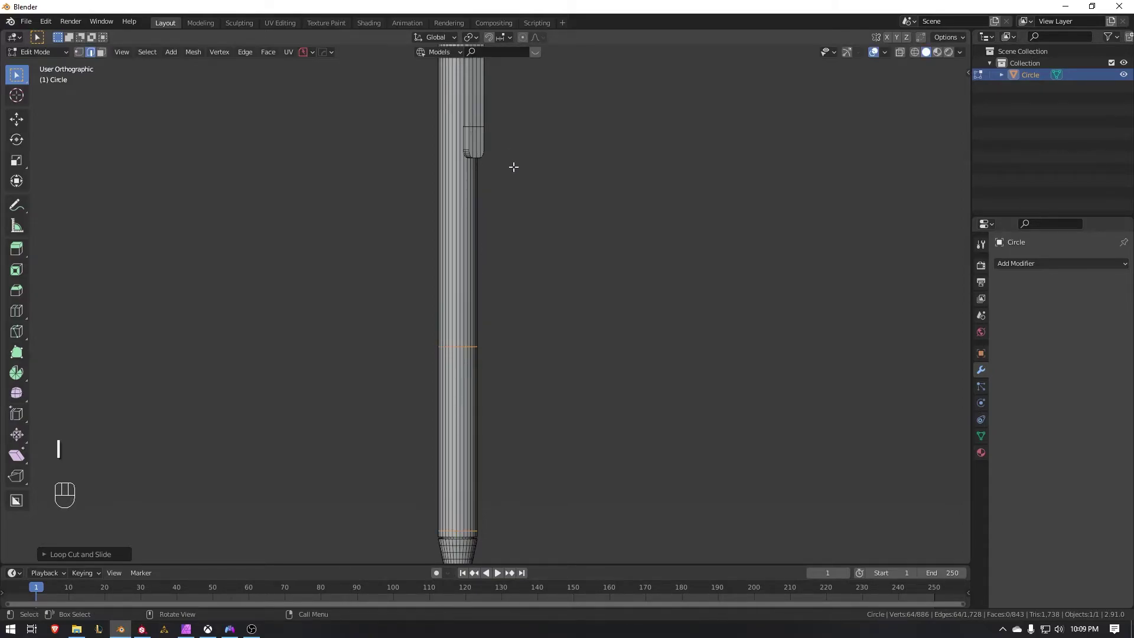
# - Select the ring of grip faces between the two loops in face select mode
pyautogui.press('Tab')
pyautogui.click(591, 430)
pyautogui.press('ctrl')
pyautogui.press('alt')
pyautogui.keyDown('alt'); pyautogui.click(457, 427); pyautogui.keyUp('alt')
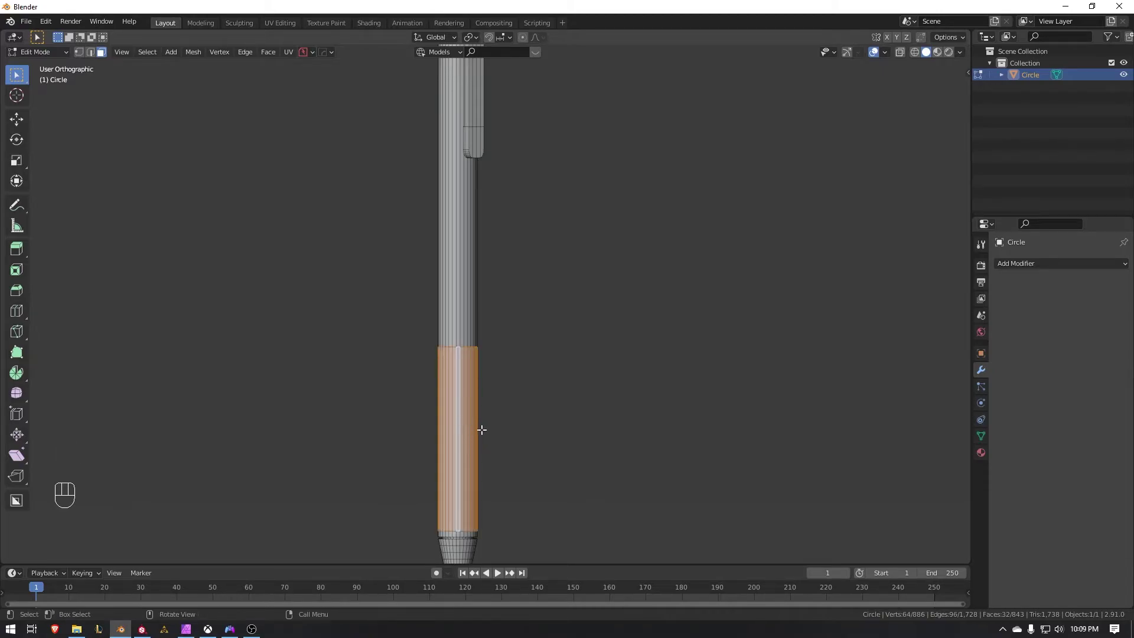
# - Inset the grip faces with outward depth so the grip stands proud of the barrel
pyautogui.press('i')
pyautogui.press('ctrl')
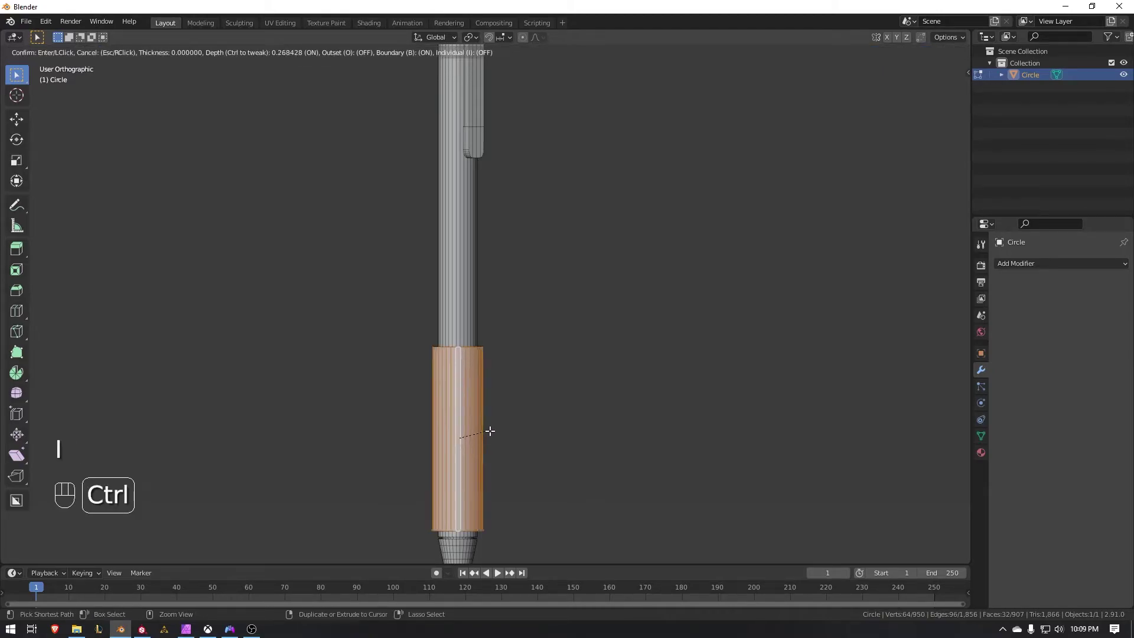
pyautogui.click(487, 434)
pyautogui.scroll(2, 486, 433)
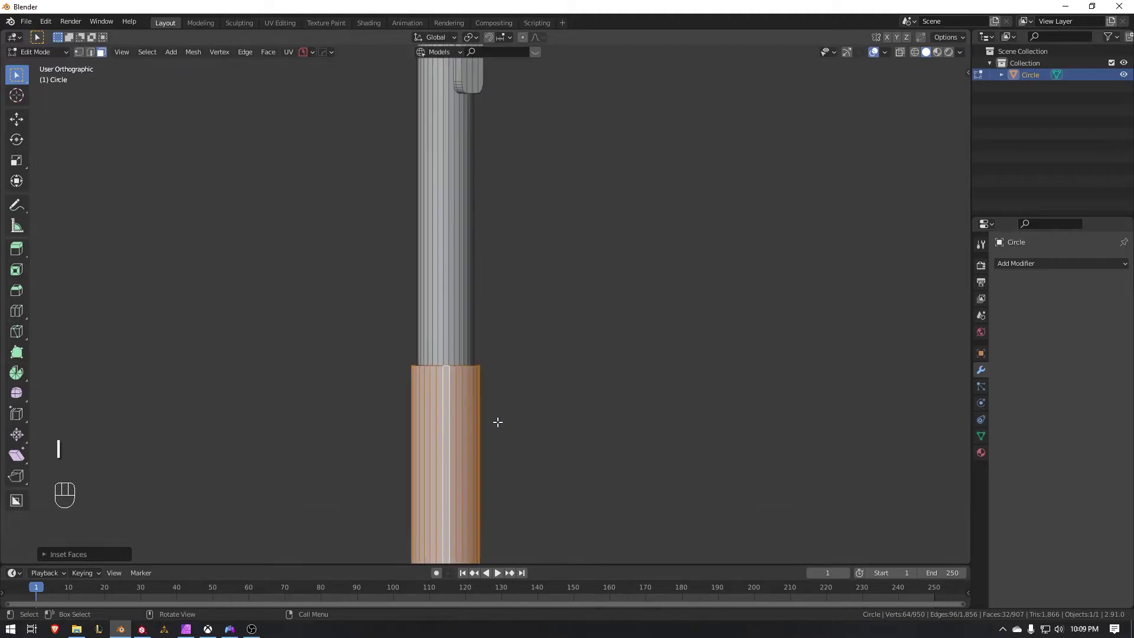
pyautogui.keyDown('shift'); pyautogui.moveTo(491, 459); pyautogui.dragTo(552, 341, button='middle'); pyautogui.keyUp('shift')
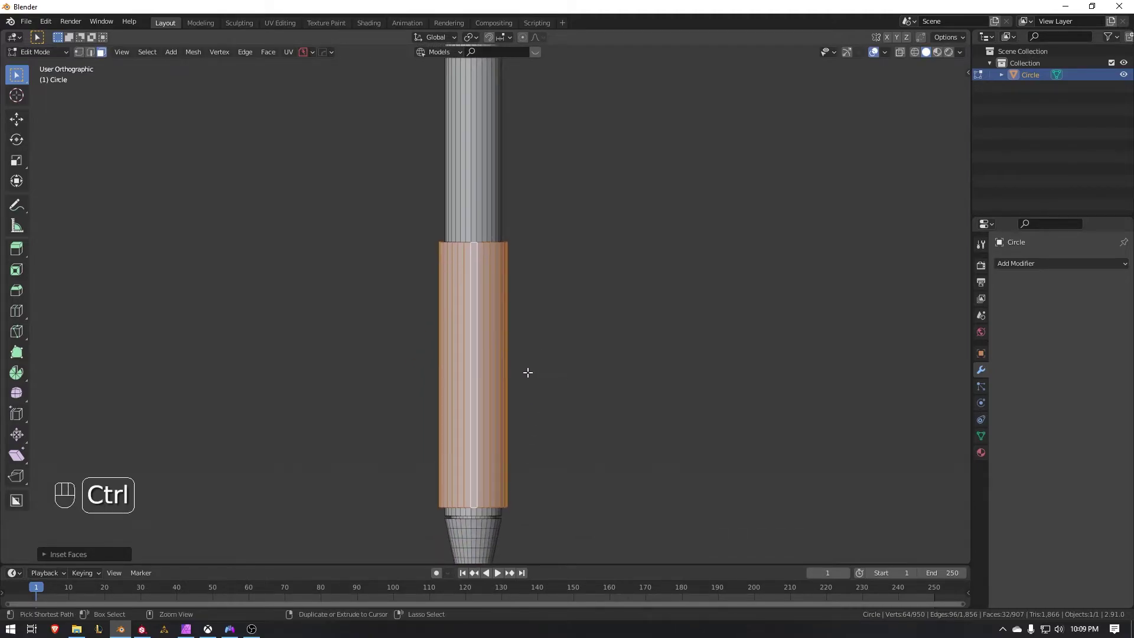
# - Start a loop cut across the grip, raising the count to 18 cuts
pyautogui.hotkey('ctrl', 'r')
pyautogui.scroll(2, 524, 379)
pyautogui.scroll(11, 523, 379)
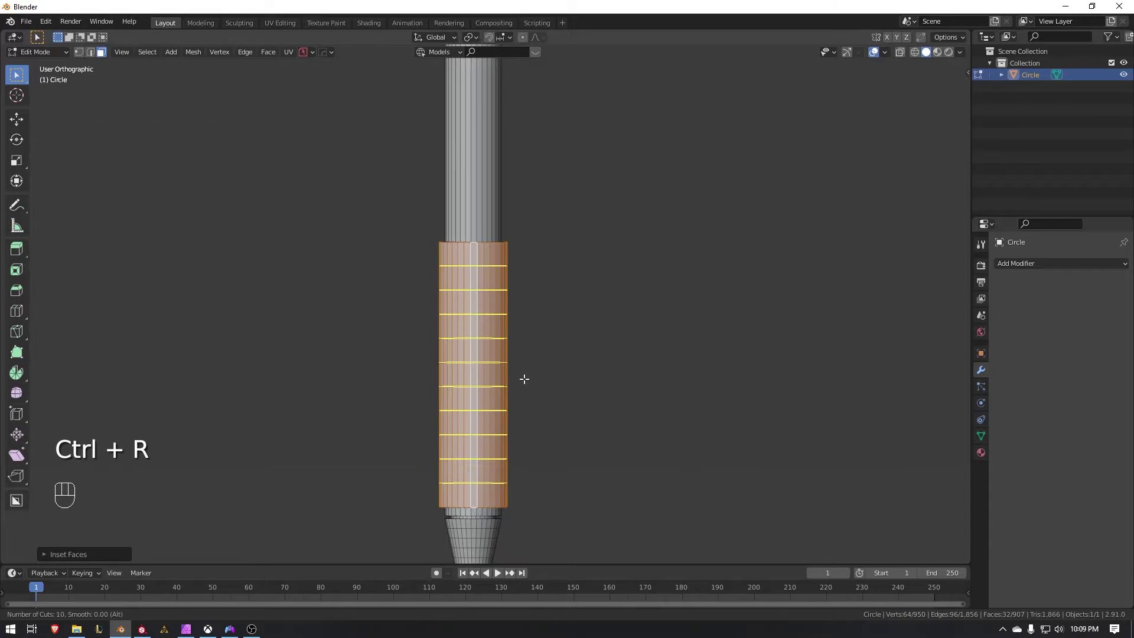
pyautogui.scroll(4, 524, 379)
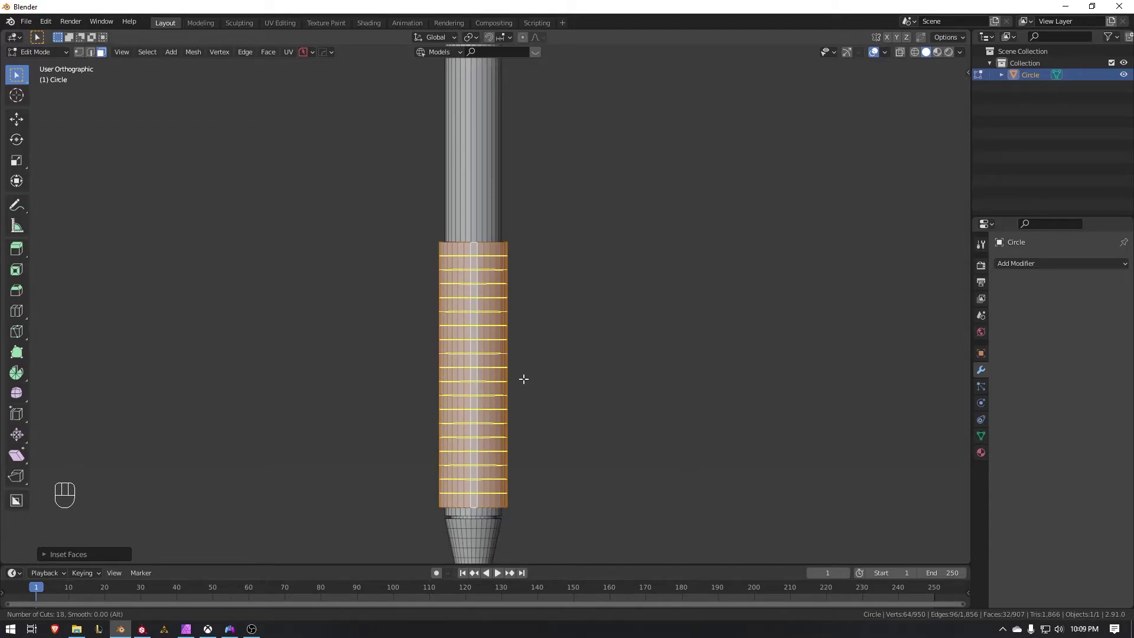
# - Add 18 evenly spaced loop cuts across the grip and bevel them into narrow paired rings
pyautogui.click(524, 379)
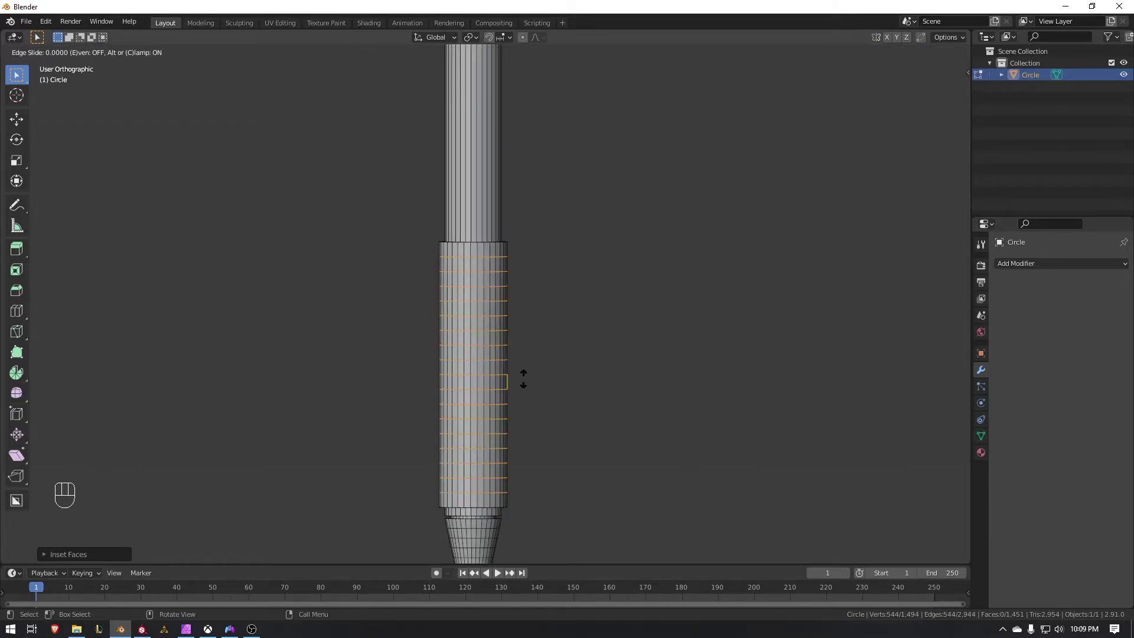
pyautogui.rightClick(523, 379)
pyautogui.hotkey('ctrl', 'b')
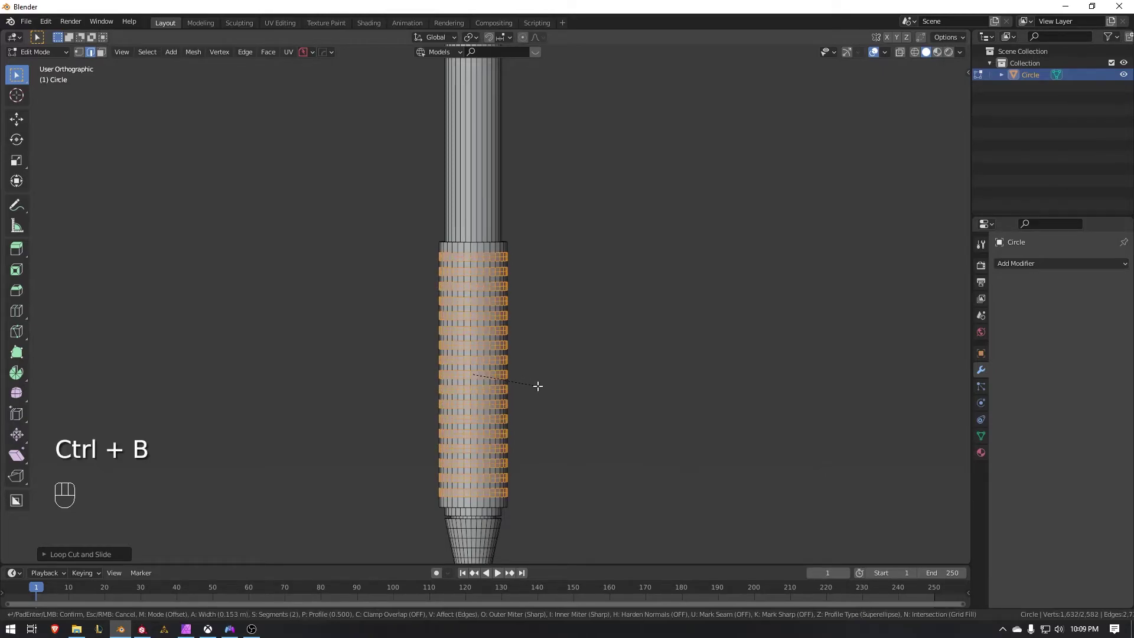
pyautogui.click(536, 385)
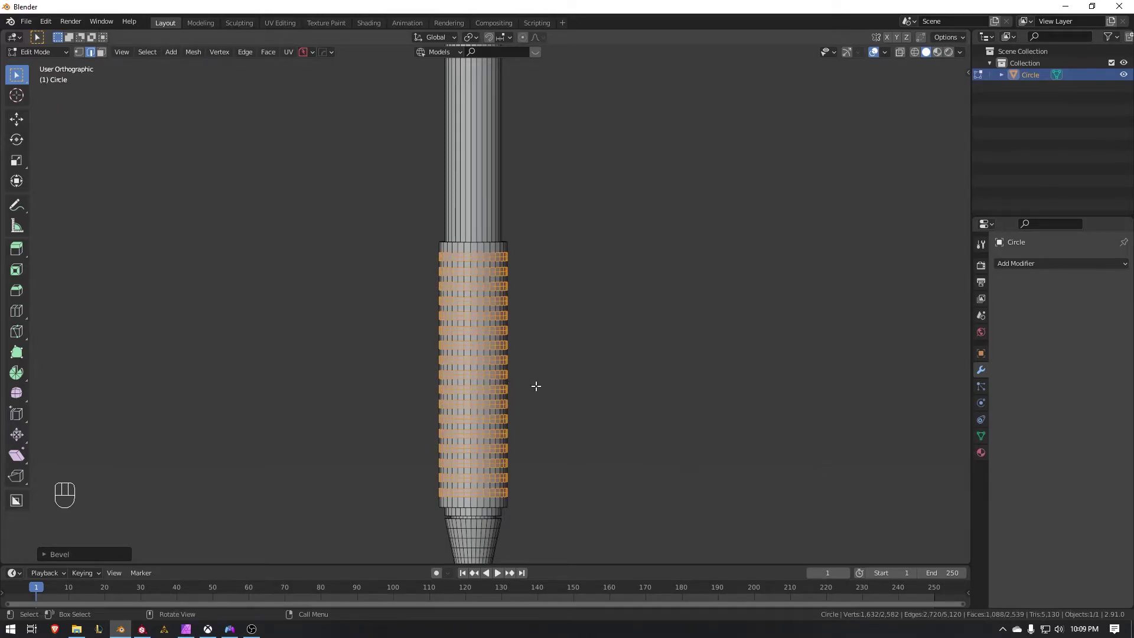
# - Shrink the ring selection by one step and switch to vertex select mode
pyautogui.press('ctrl+KP_Subtract')
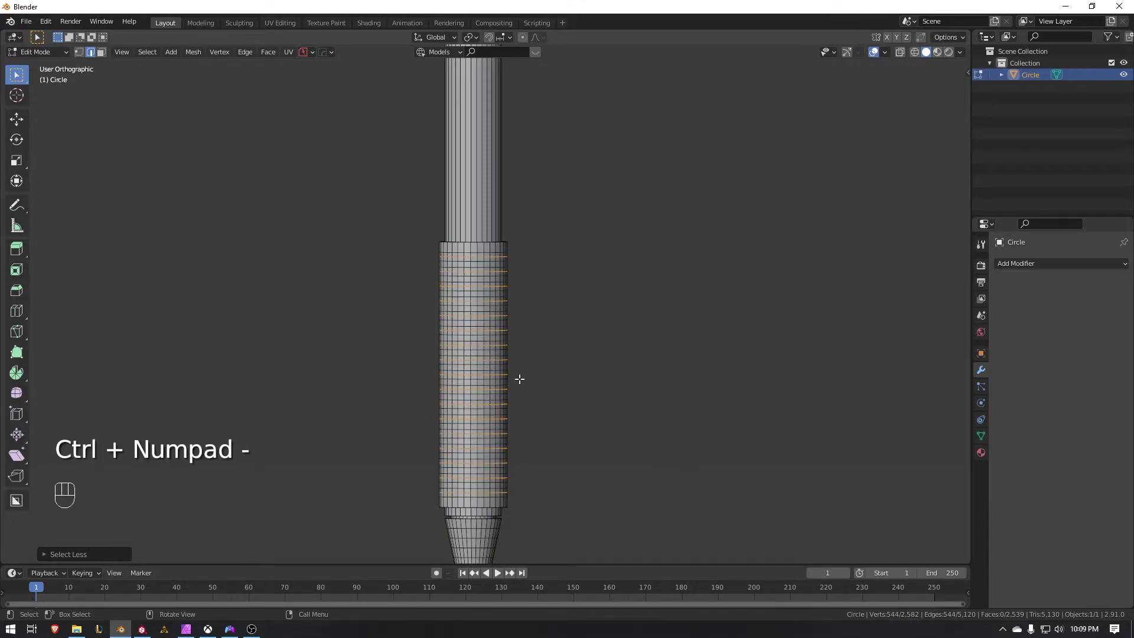
pyautogui.scroll(1, 464, 332)
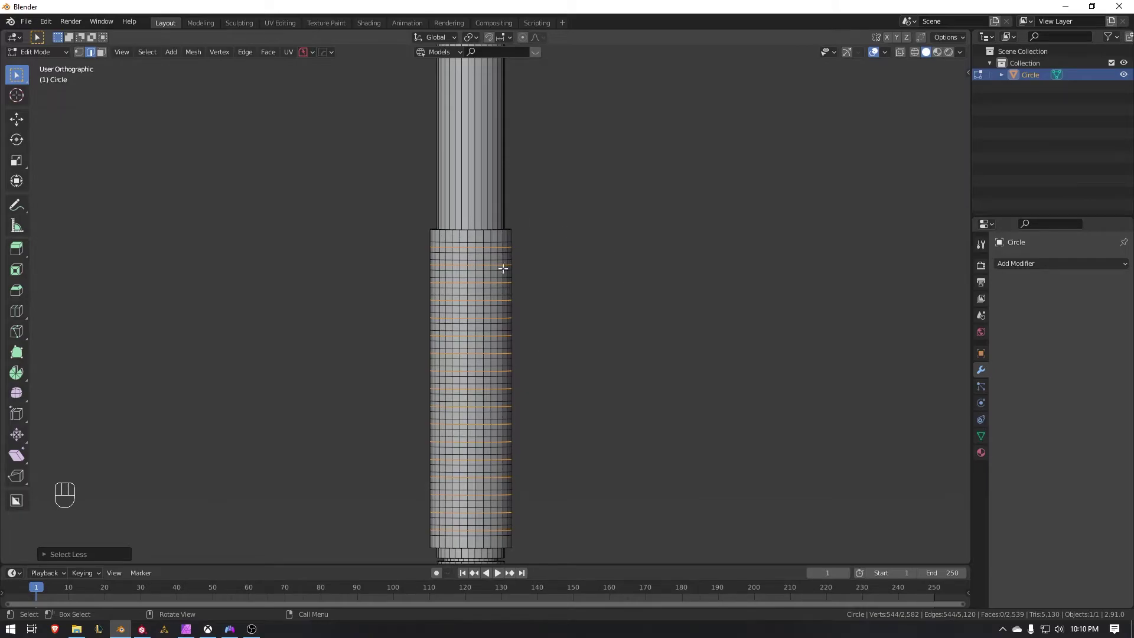
pyautogui.press('Tab')
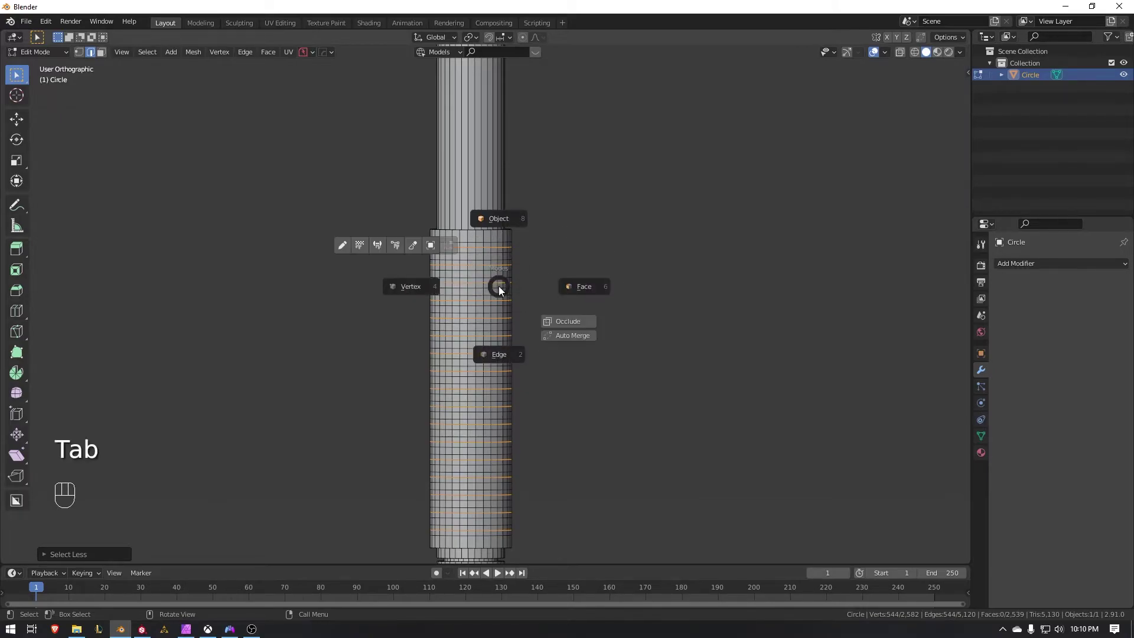
pyautogui.click(406, 290)
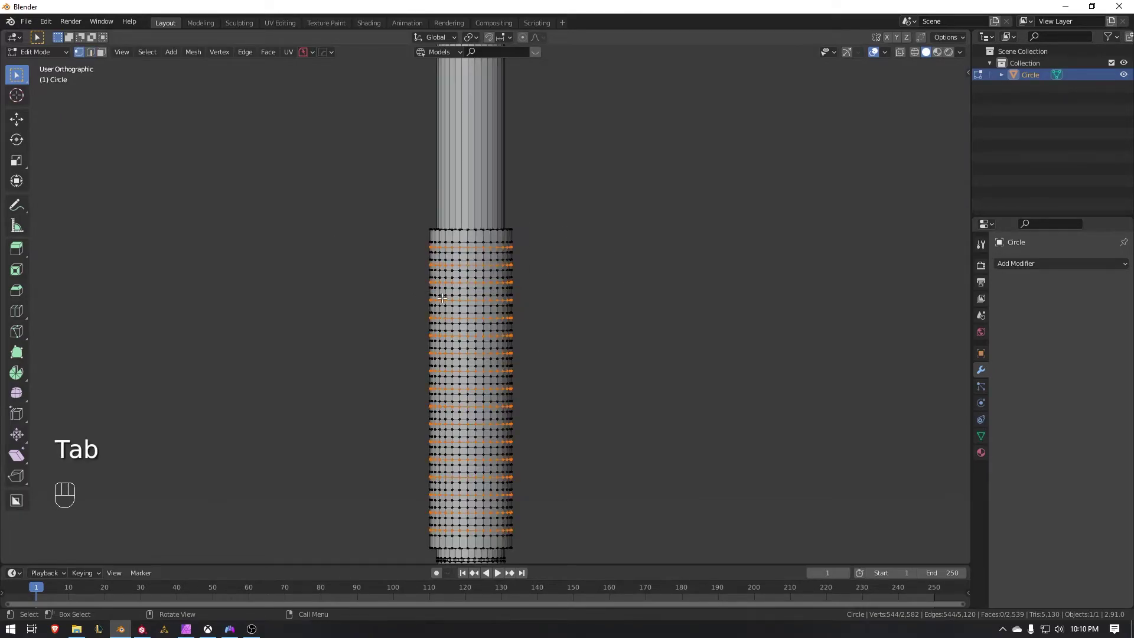
pyautogui.click(142, 52)
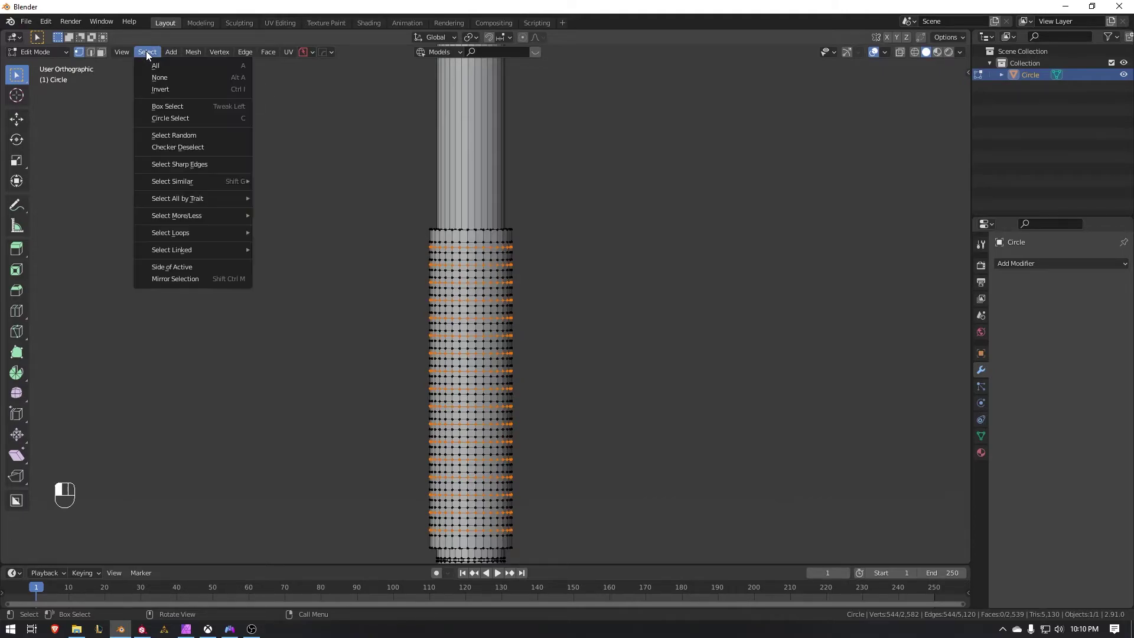
# - Thin the grip vertices with Checker Deselect, repeated until the points are sparse
pyautogui.click(172, 148)
pyautogui.press('shift')
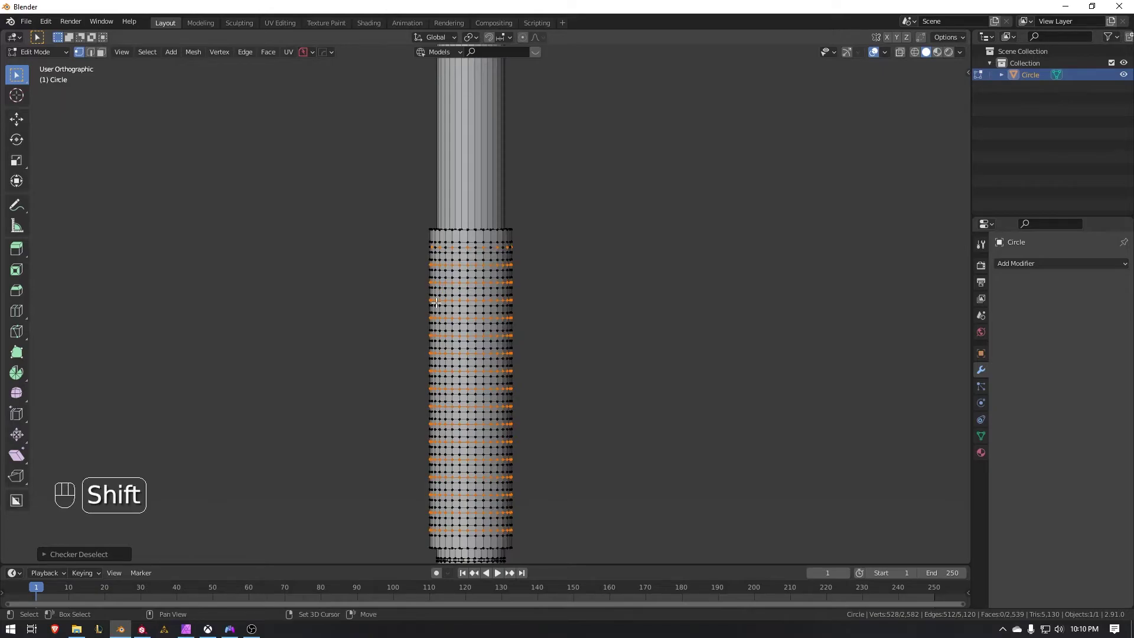
pyautogui.hotkey('shift', 'r')
pyautogui.hotkey('shift', 'r')
pyautogui.hotkey('shift', 'r')
pyautogui.hotkey('shift', 'r')
pyautogui.hotkey('shift', 'r')
pyautogui.hotkey('shift', 'r')
pyautogui.hotkey('shift', 'r')
pyautogui.hotkey('shift', 'r')
pyautogui.hotkey('shift', 'r')
pyautogui.hotkey('shift', 'r')
pyautogui.hotkey('shift', 'r')
pyautogui.hotkey('shift', 'r')
pyautogui.hotkey('shift', 'r')
pyautogui.hotkey('shift', 'r')
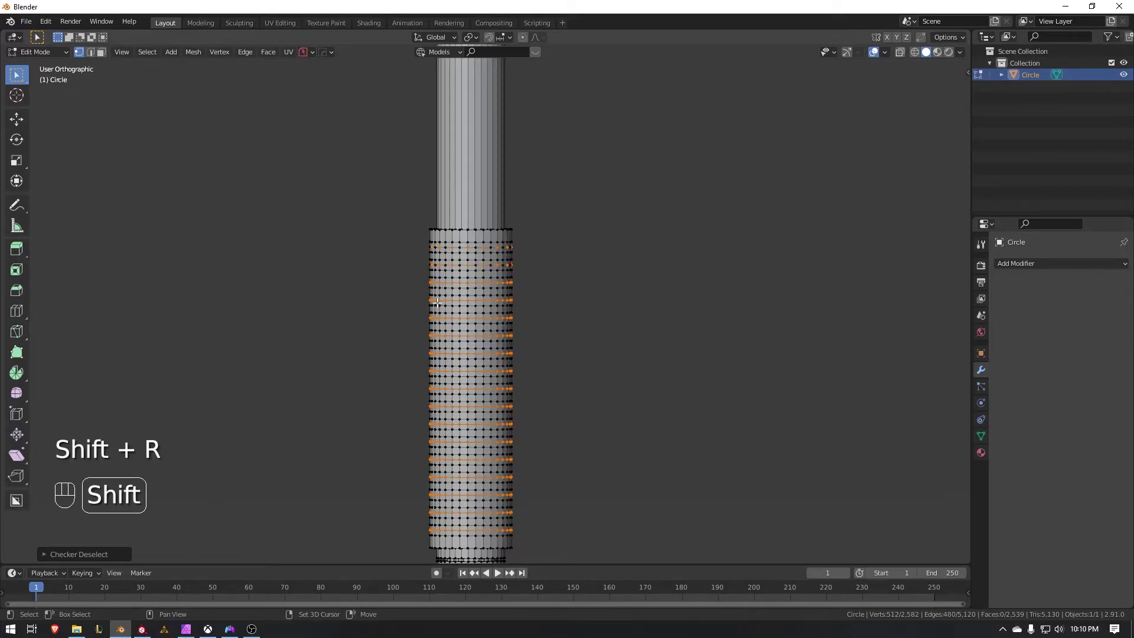
pyautogui.hotkey('shift', 'r')
pyautogui.hotkey('shift', 'r')
pyautogui.hotkey('shift', 'r')
pyautogui.hotkey('shift', 'r')
pyautogui.hotkey('shift', 'r')
pyautogui.hotkey('shift', 'r')
pyautogui.hotkey('shift', 'r')
pyautogui.hotkey('shift', 'r')
pyautogui.hotkey('shift', 'r')
pyautogui.hotkey('shift', 'r')
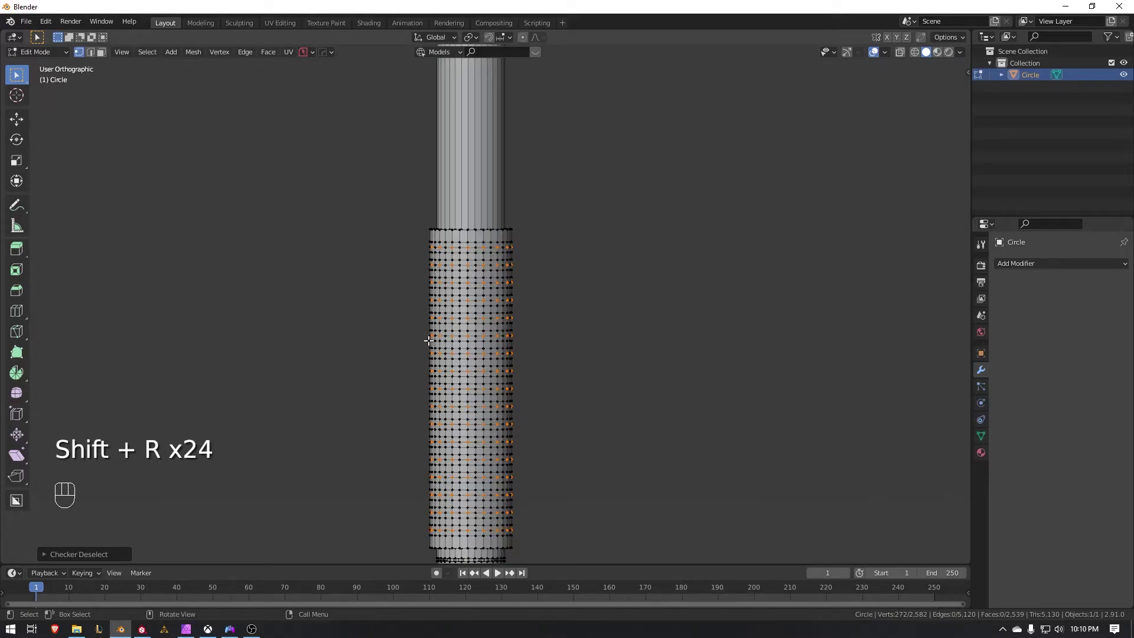
# - Turn each selected grip vertex into a small circle with the HardOps Circle tool
pyautogui.scroll(1, 594, 394)
pyautogui.press('q')
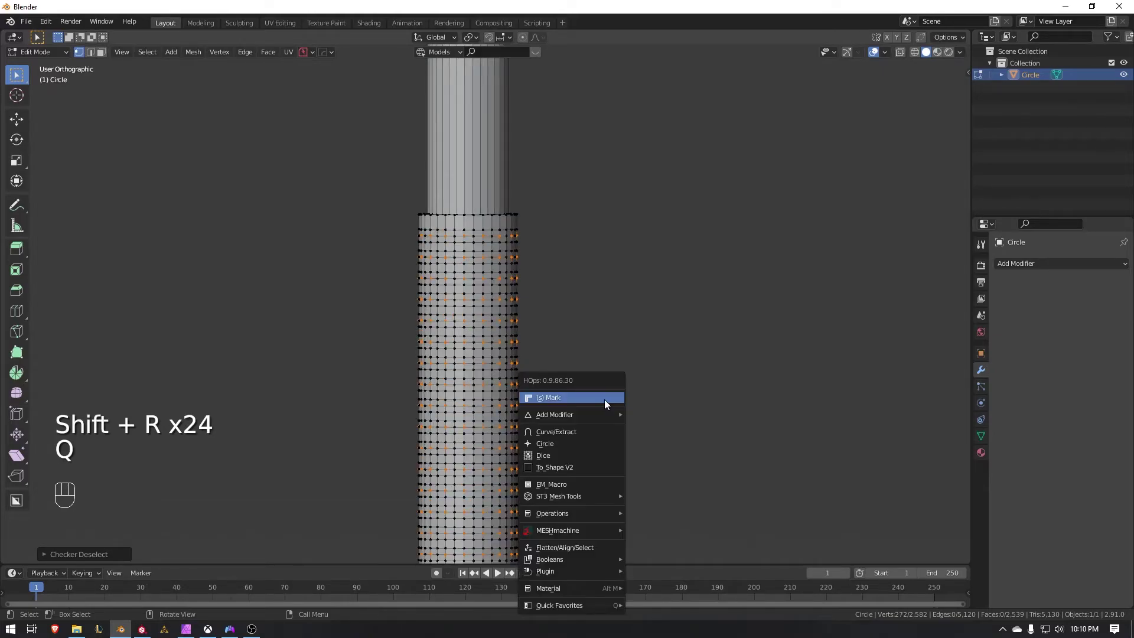
pyautogui.click(589, 444)
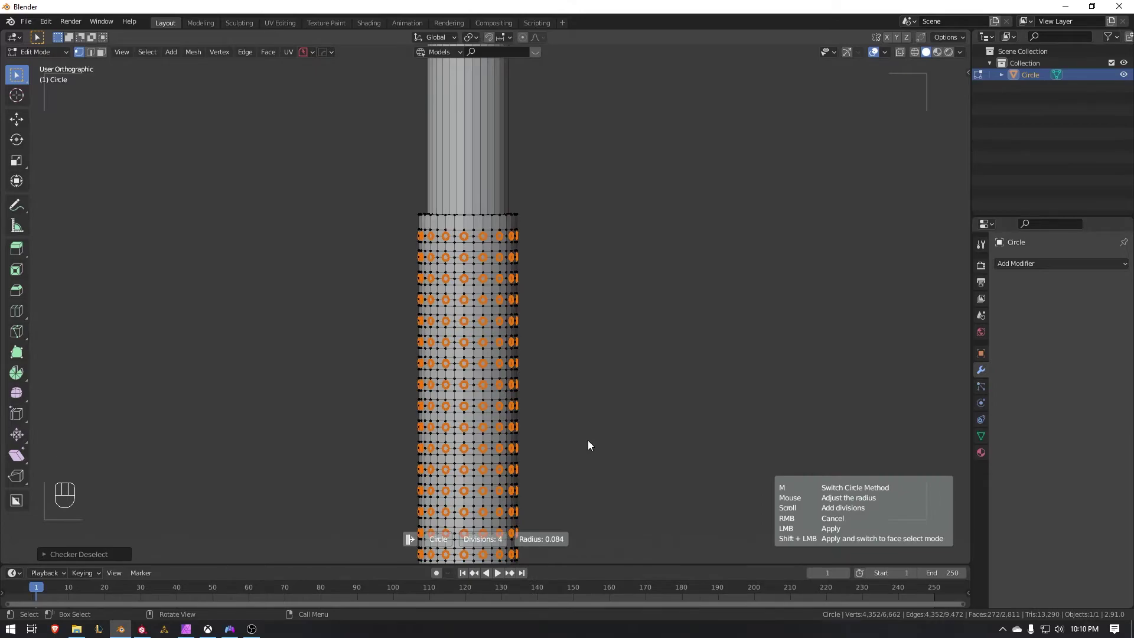
pyautogui.press('m')
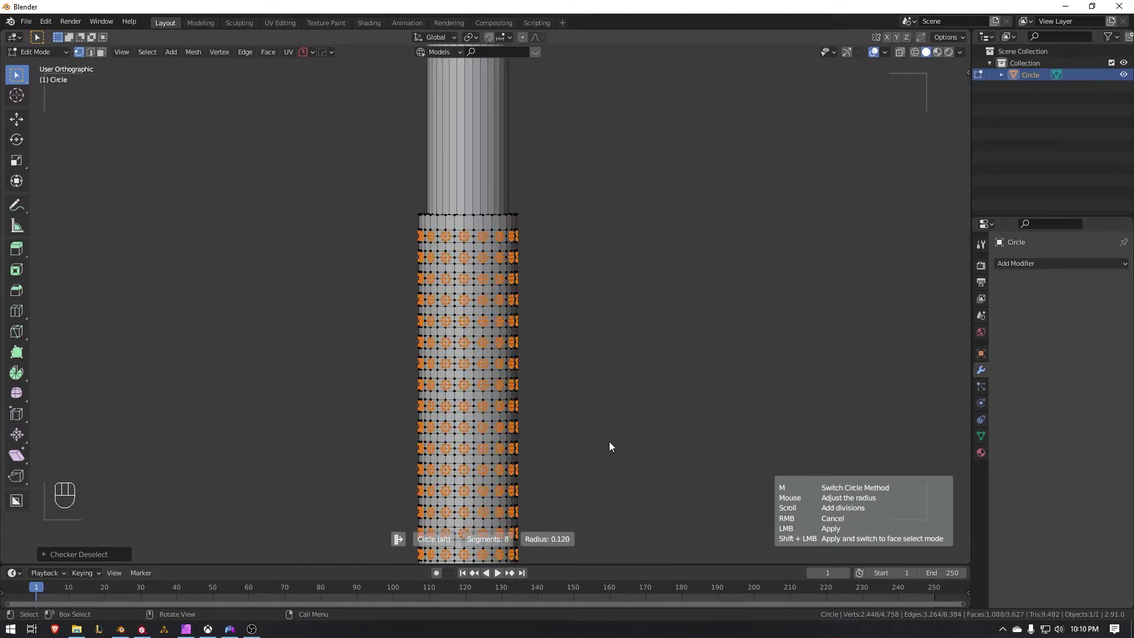
pyautogui.click(594, 438)
# - Inset the circles with depth to sink them into dimples, then return to object mode
pyautogui.scroll(7, 572, 425)
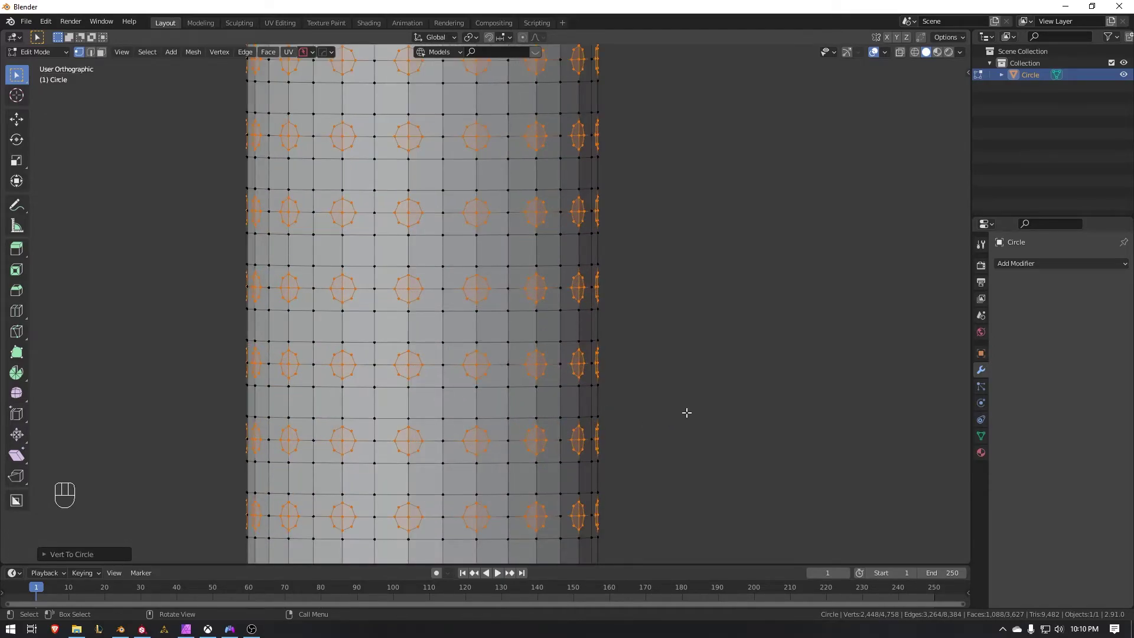
pyautogui.press('i')
pyautogui.press('ctrl')
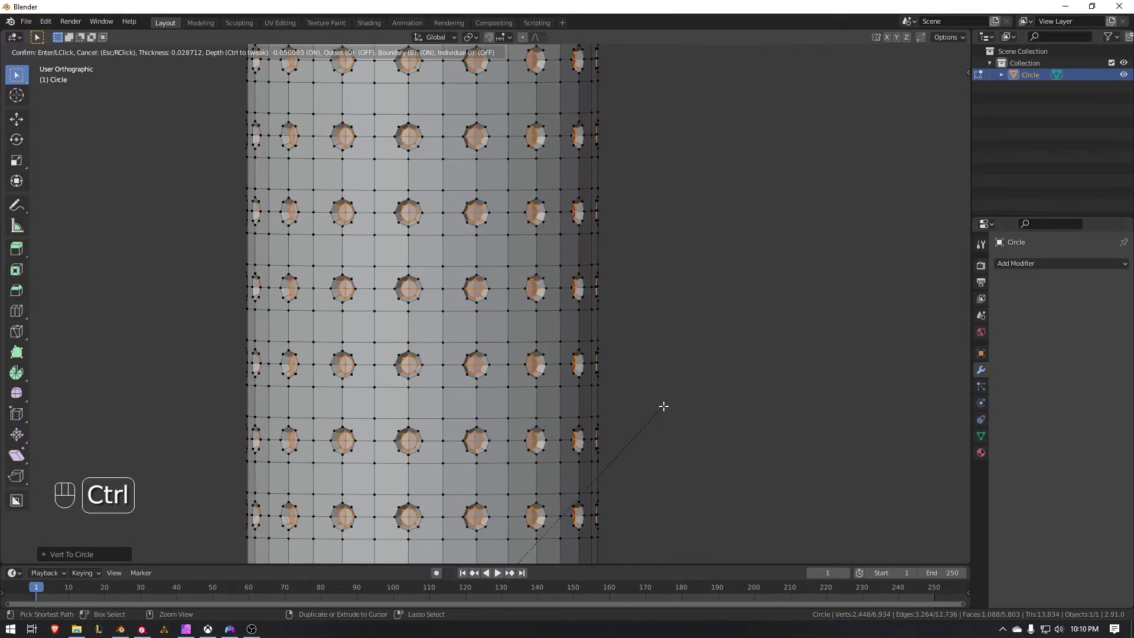
pyautogui.click(650, 405)
pyautogui.scroll(-5, 531, 366)
pyautogui.press('Tab')
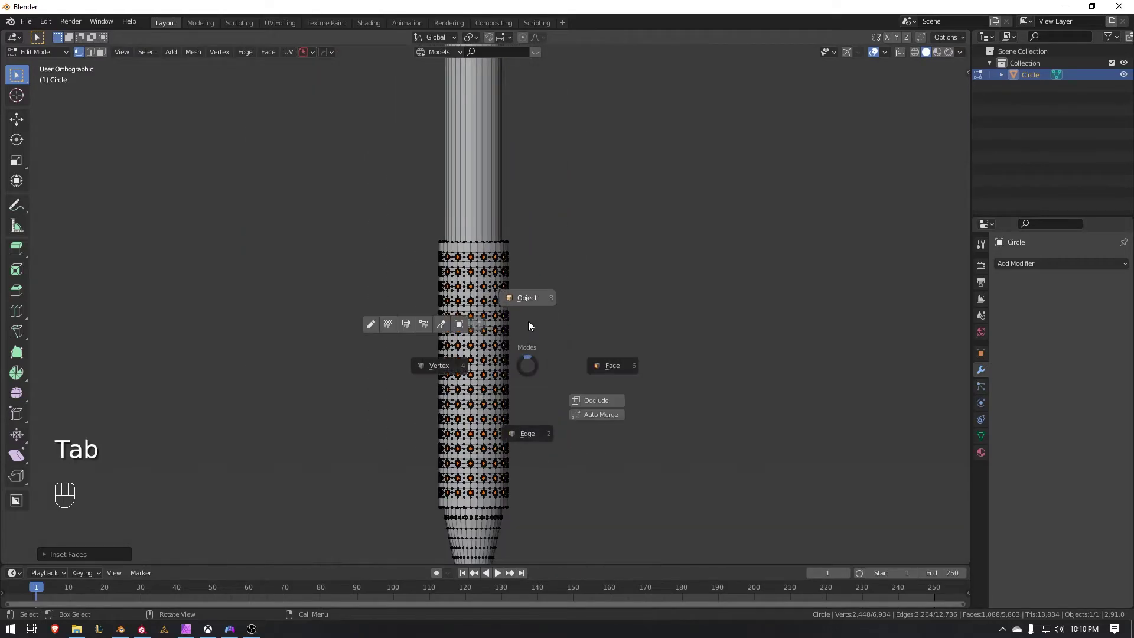
# - Shade the pen smooth and apply HardOps Sharpen to its edges
pyautogui.moveTo(525, 313); pyautogui.dragTo(501, 332, button='middle')
pyautogui.rightClick(471, 304)
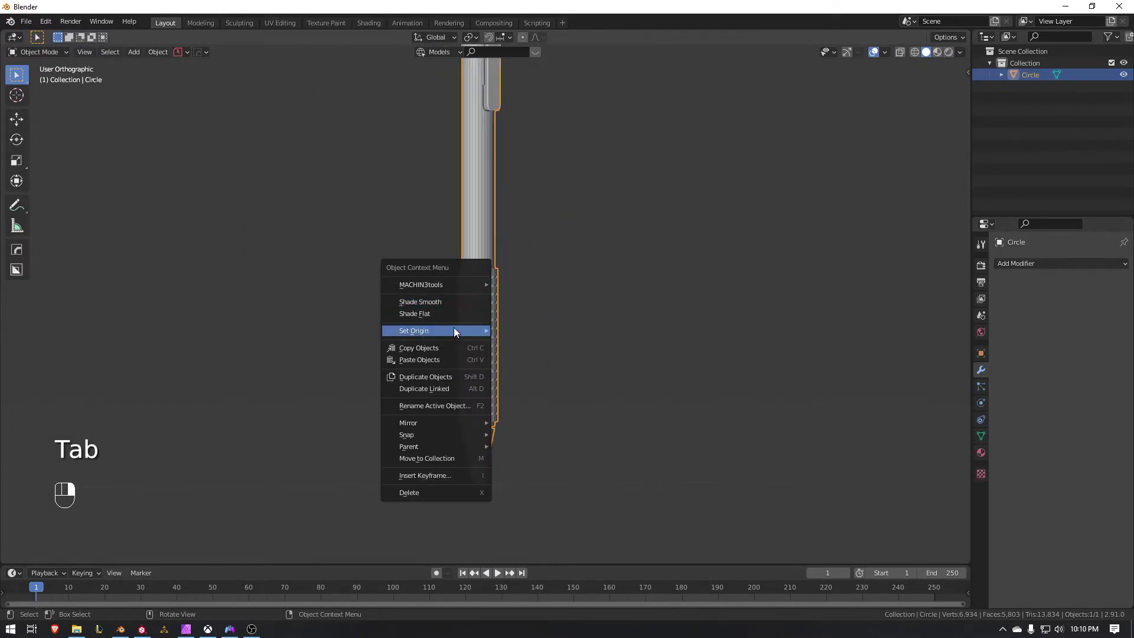
pyautogui.click(434, 301)
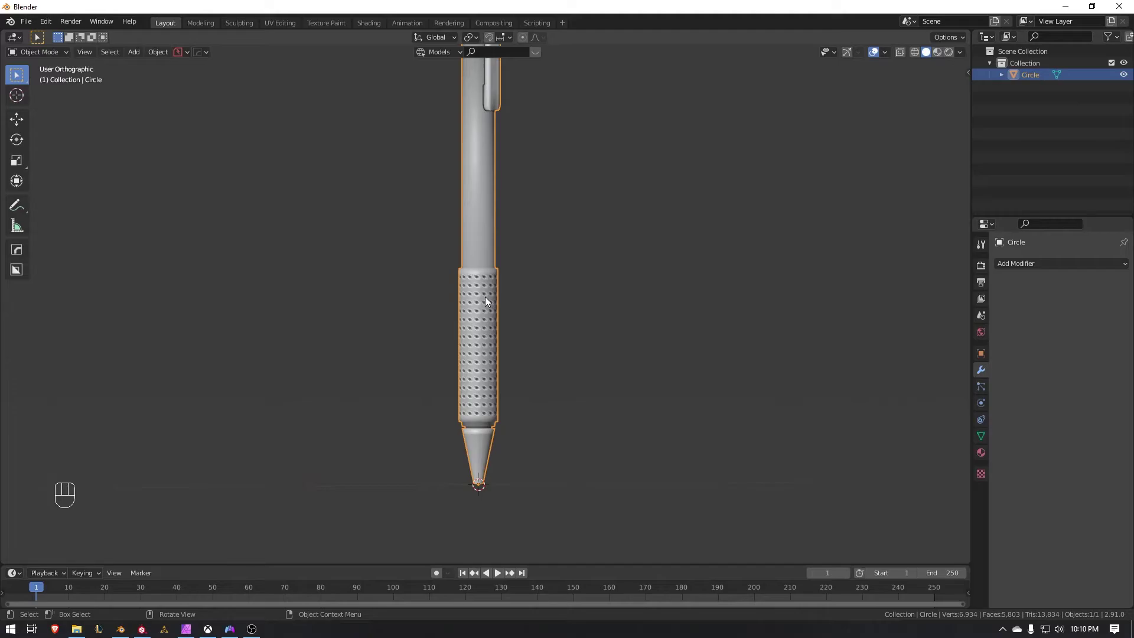
pyautogui.press('q')
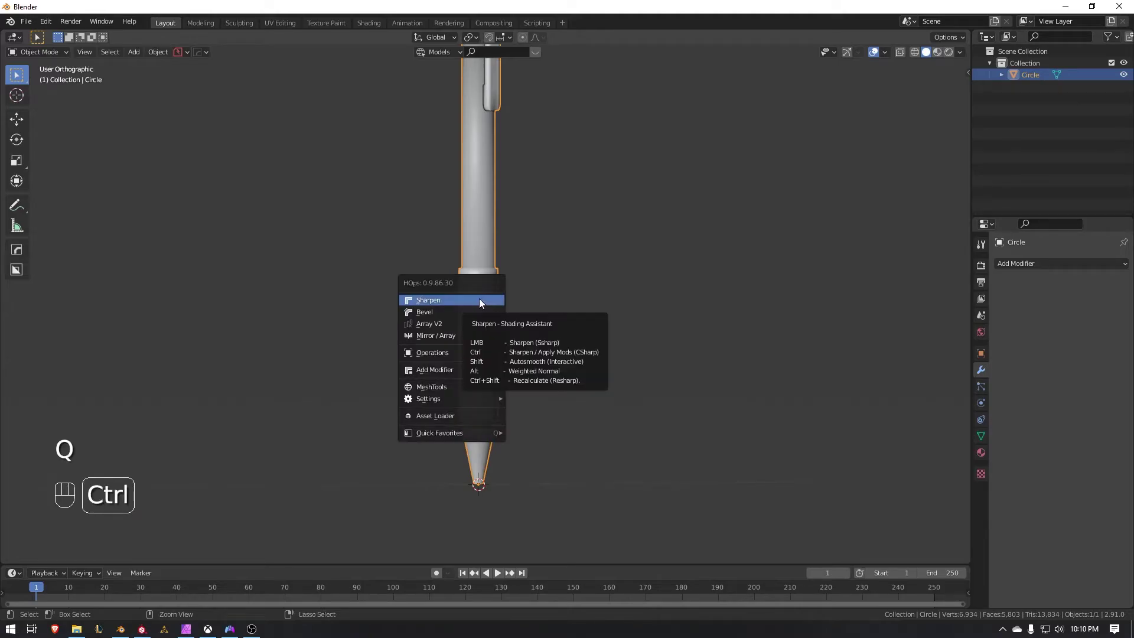
pyautogui.keyDown('ctrl'); pyautogui.click(479, 299); pyautogui.keyUp('ctrl')
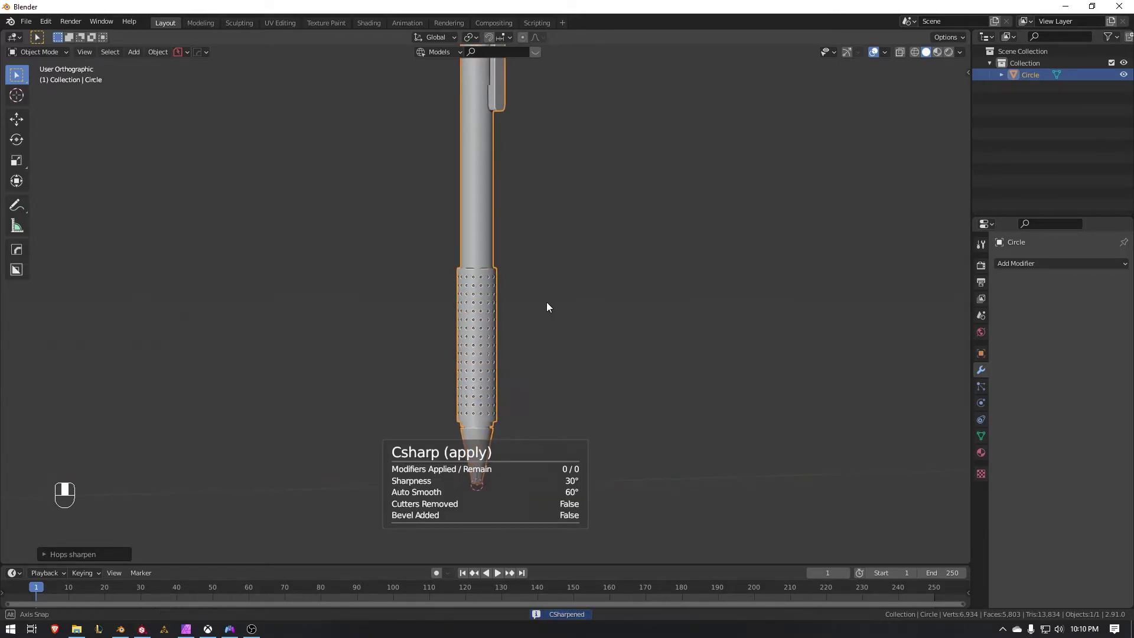
# - Add a HardOps bevel: 3 segments, 30° angle limit, 0.011 m width
pyautogui.moveTo(677, 304); pyautogui.dragTo(585, 277, button='middle')
pyautogui.press('q')
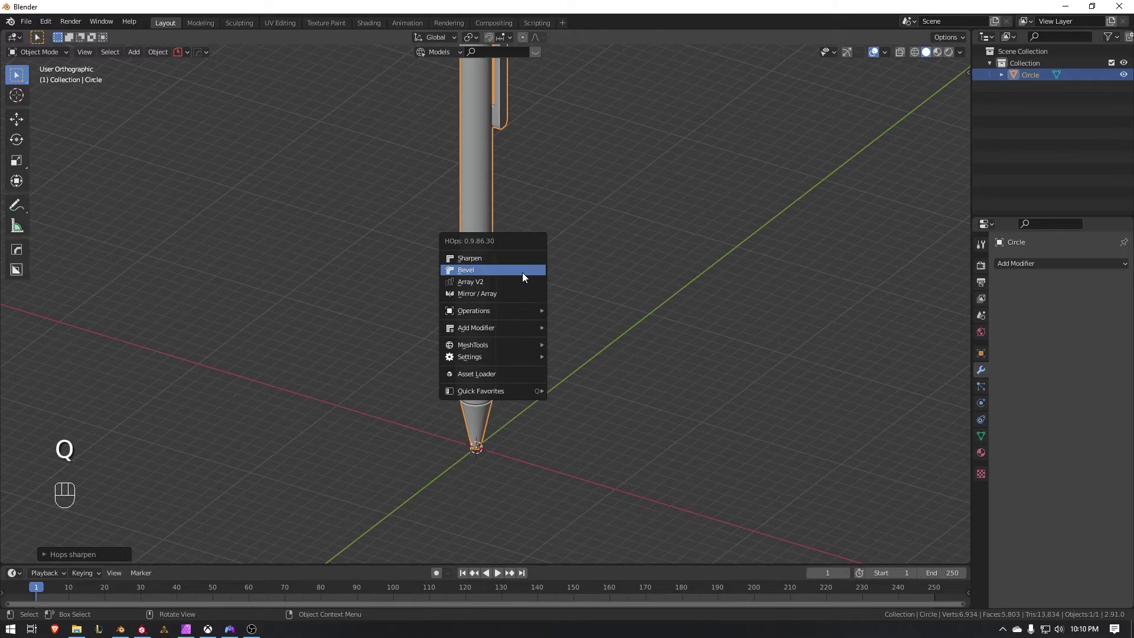
pyautogui.click(522, 273)
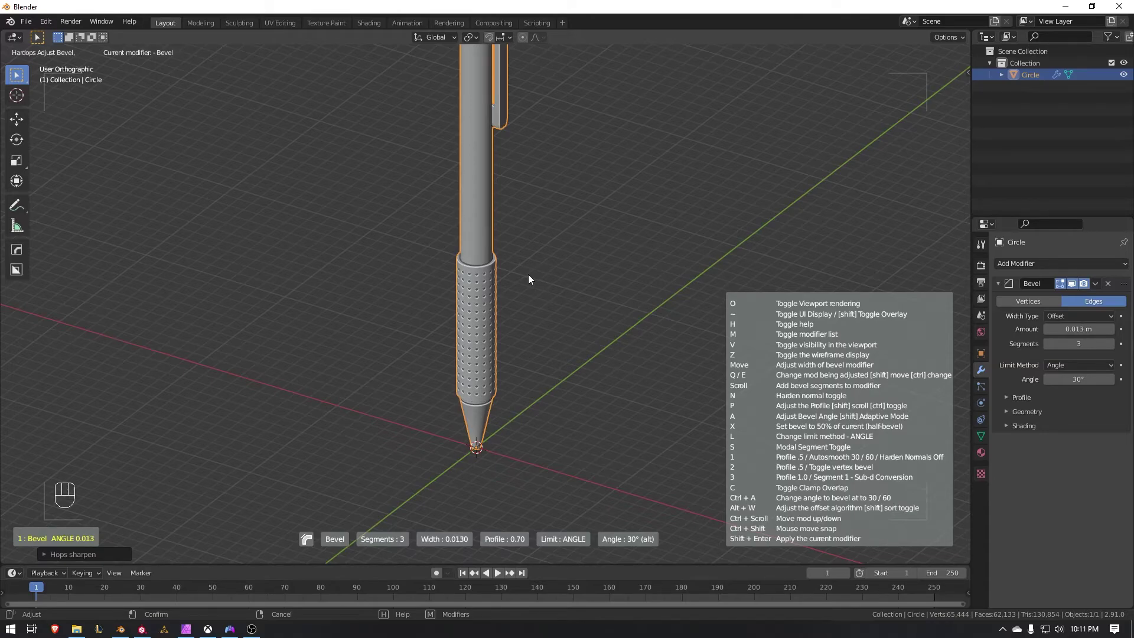
pyautogui.click(529, 274)
pyautogui.moveTo(530, 272); pyautogui.dragTo(610, 309, button='middle')
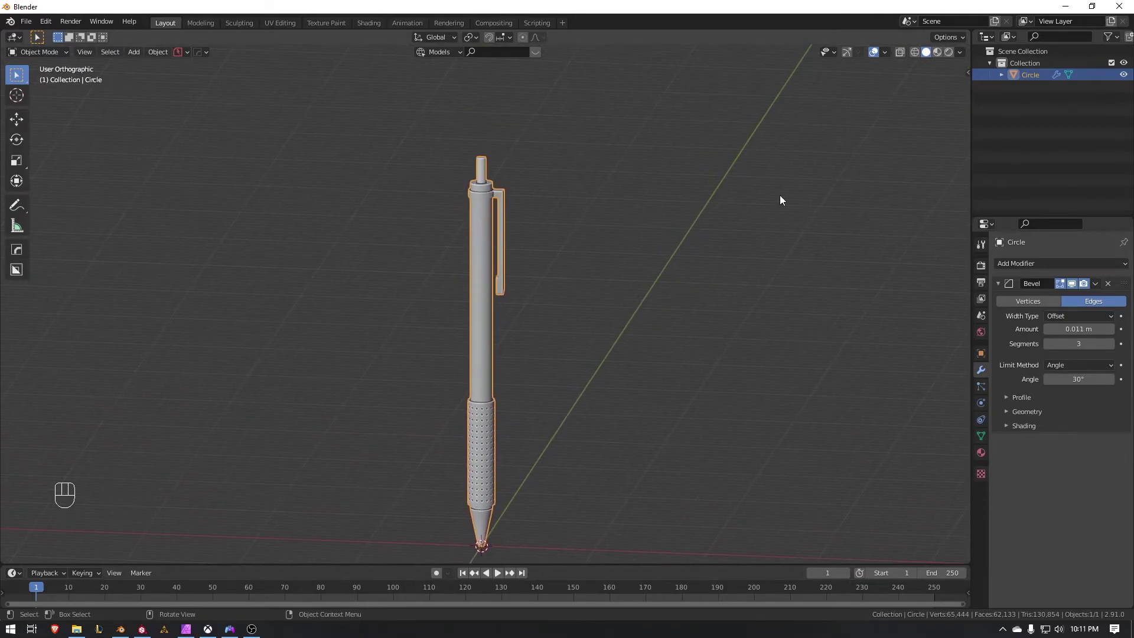
# - Switch to Material Preview shading, close in on the pen tip, and bring up Add > Mesh
pyautogui.click(937, 52)
pyautogui.moveTo(519, 352); pyautogui.dragTo(212, 309, button='middle')
pyautogui.scroll(5, 378, 378)
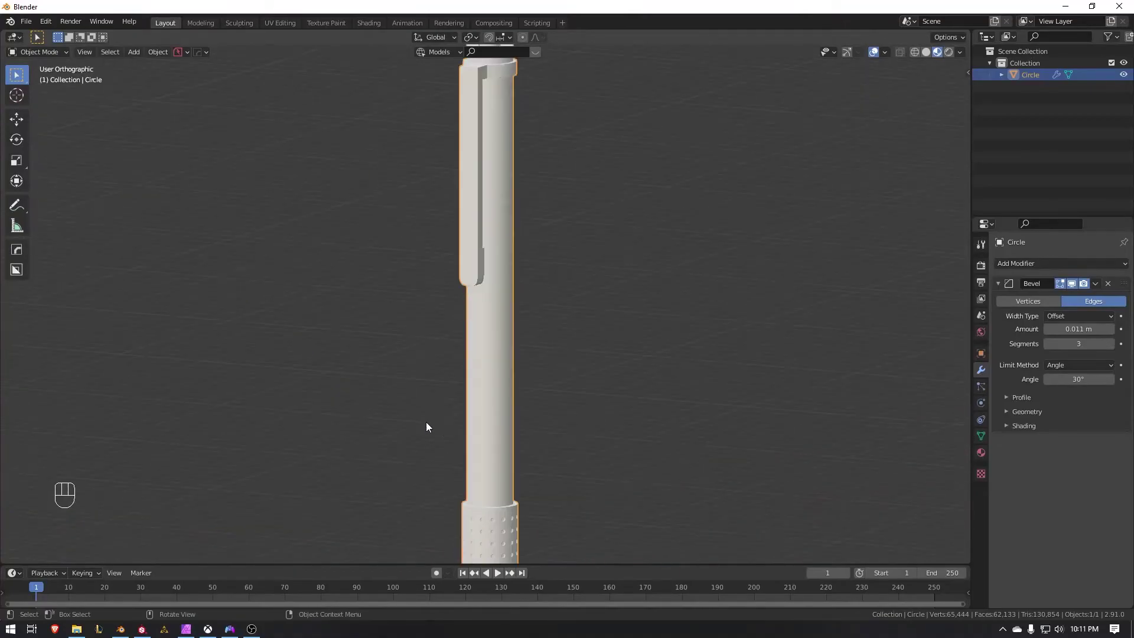
pyautogui.keyDown('shift'); pyautogui.moveTo(512, 480); pyautogui.dragTo(487, 394, button='middle'); pyautogui.keyUp('shift')
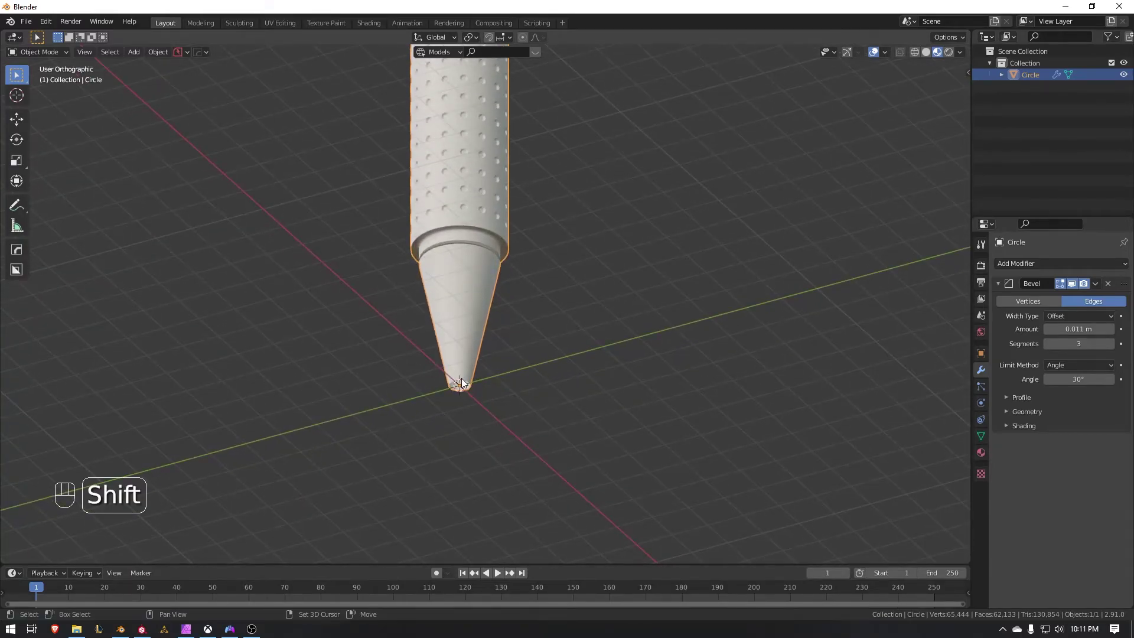
pyautogui.hotkey('shift', 'a')
pyautogui.moveTo(462, 381)
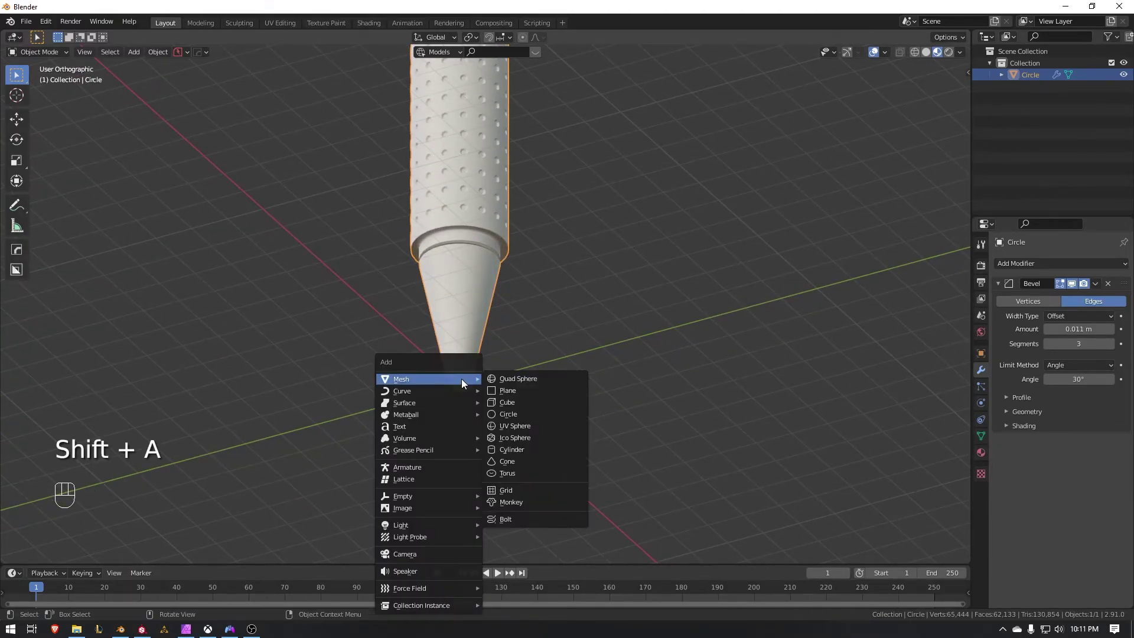
# - Add a UV sphere, shrink it, and place it on the cone tip as the ball point
pyautogui.click(546, 425)
pyautogui.press('s')
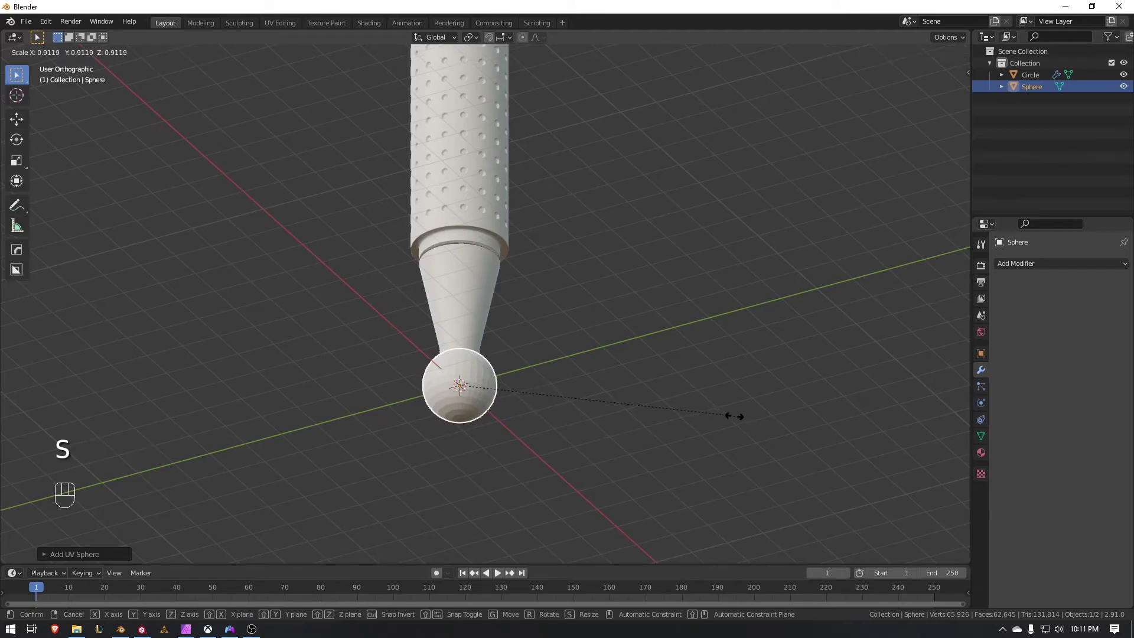
pyautogui.click(515, 398)
pyautogui.scroll(4, 515, 398)
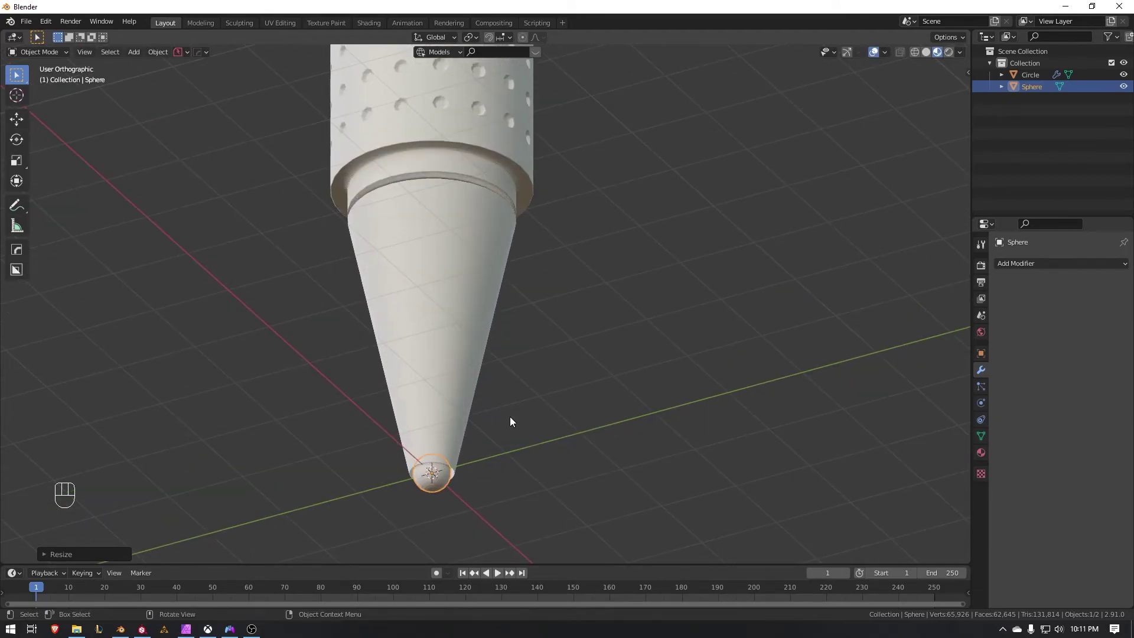
pyautogui.press('g')
pyautogui.click(511, 410)
pyautogui.press('s')
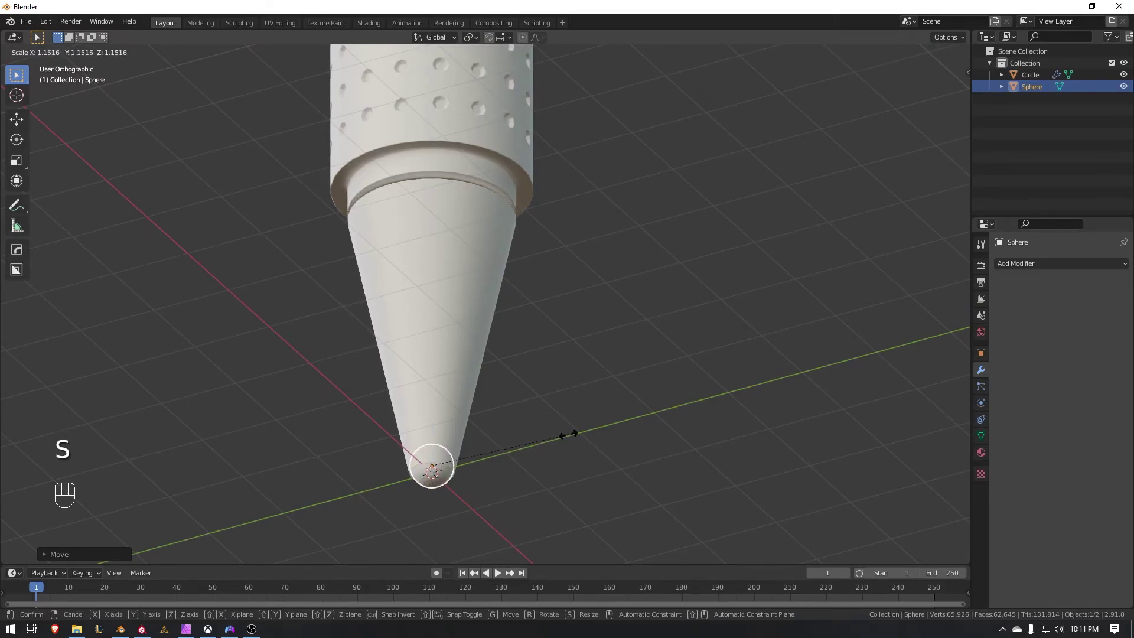
pyautogui.click(568, 436)
pyautogui.scroll(-4, 468, 304)
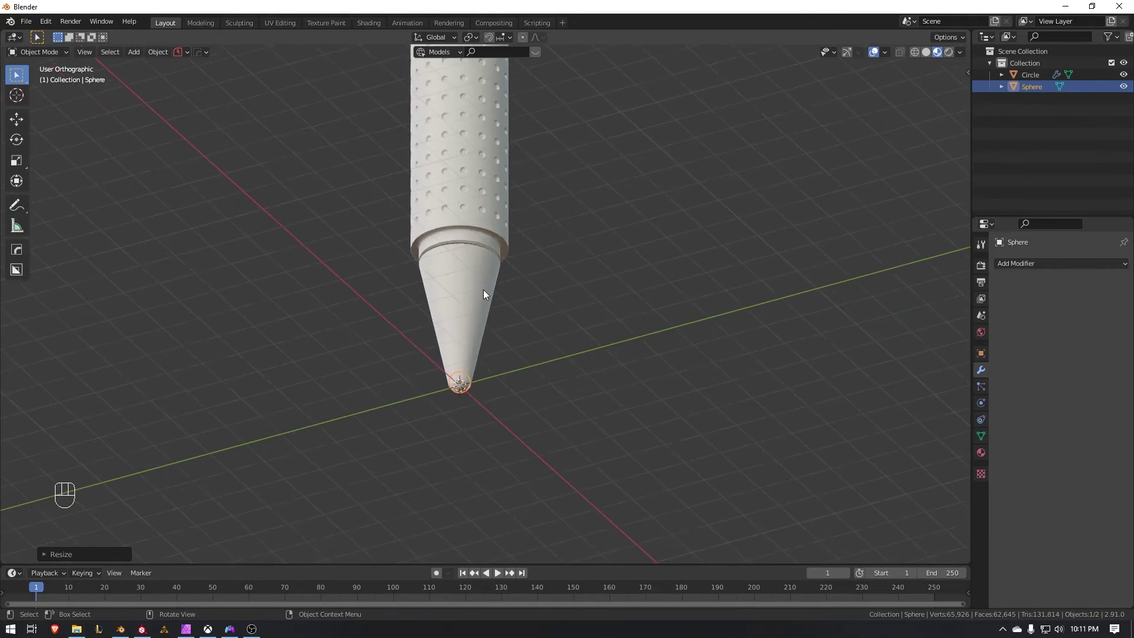
# - Toggle the sphere into edit mode and back, then select the pen body
pyautogui.press('Tab')
pyautogui.click(571, 293)
pyautogui.press('Tab')
pyautogui.press('Tab')
pyautogui.click(471, 253)
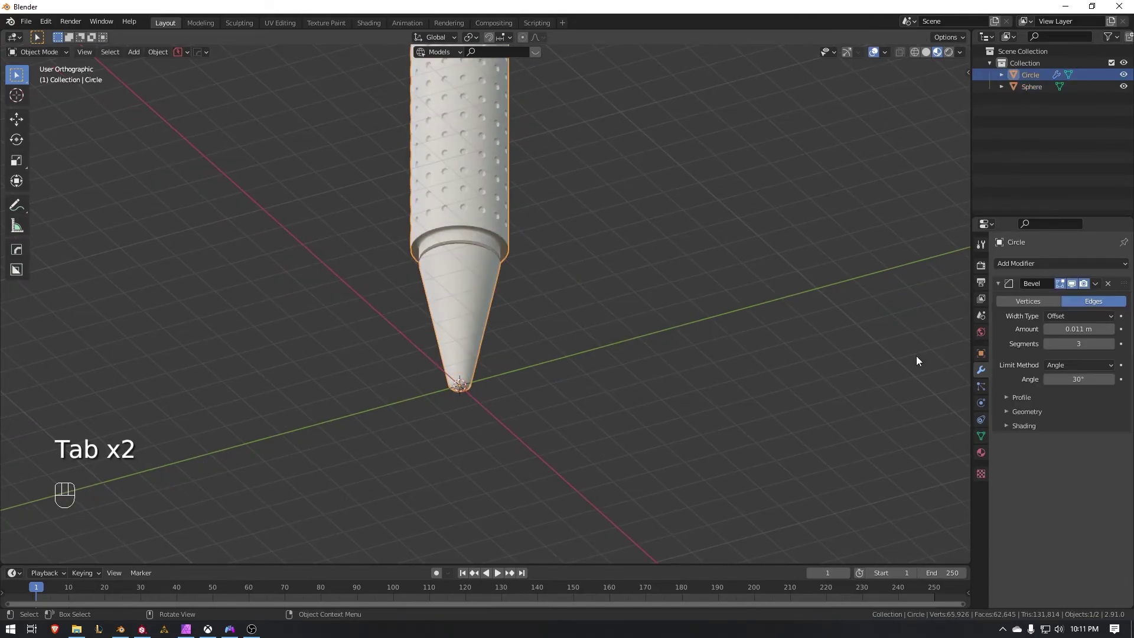
# - Add a Solidify modifier to the pen body with offset 1 and 0.02 m thickness
pyautogui.press('ctrl')
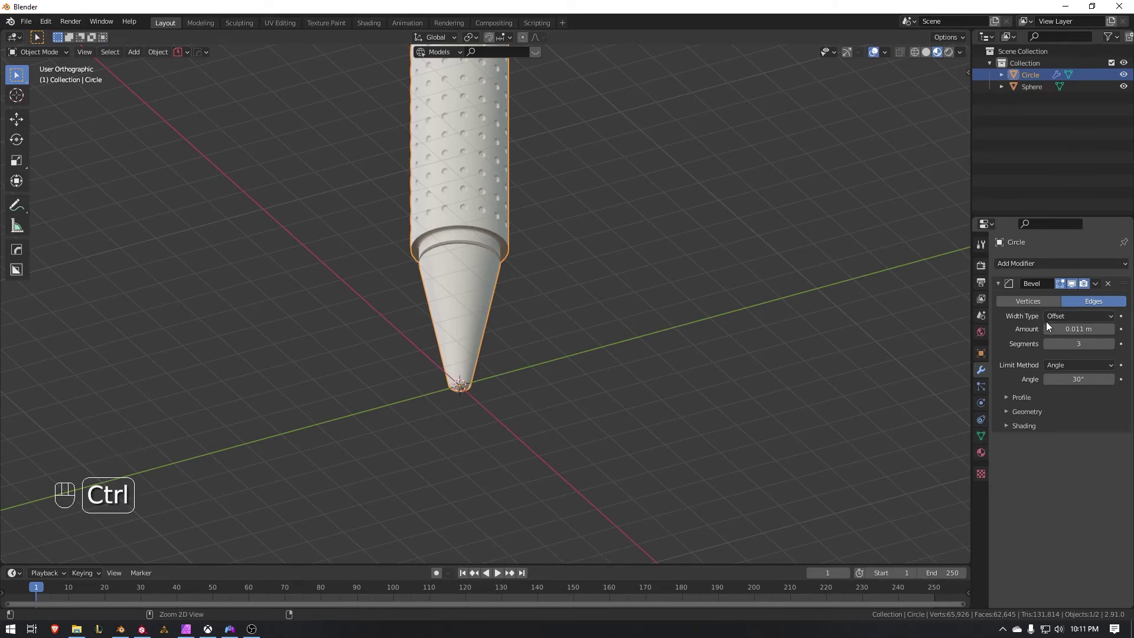
pyautogui.click(1051, 264)
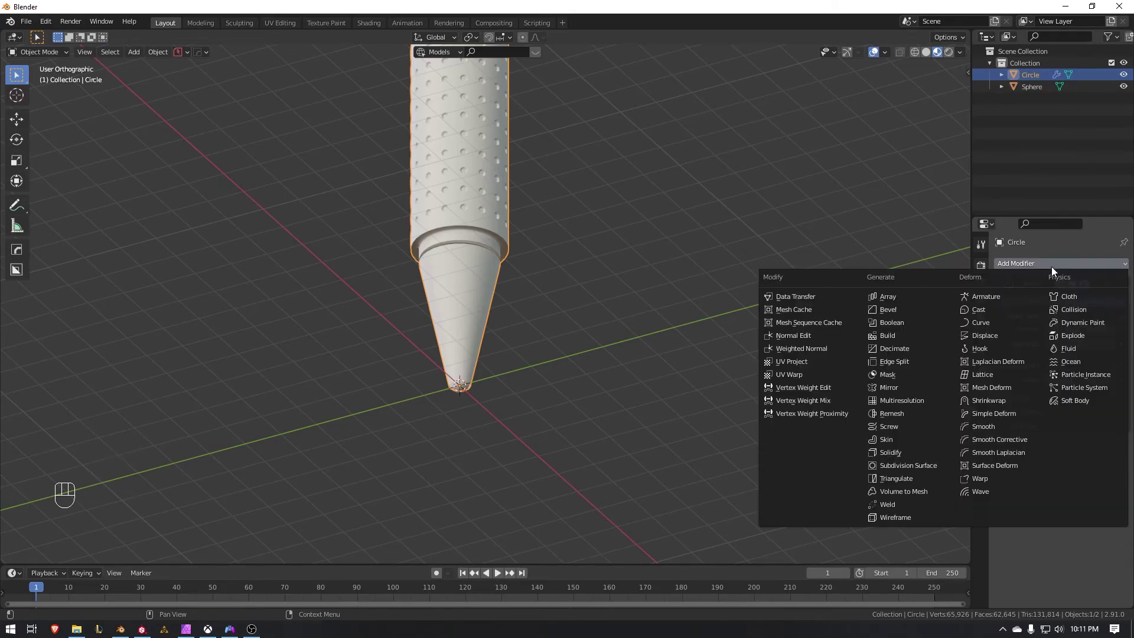
pyautogui.click(902, 452)
pyautogui.click(1084, 489)
pyautogui.moveTo(1083, 489); pyautogui.dragTo(1113, 489)
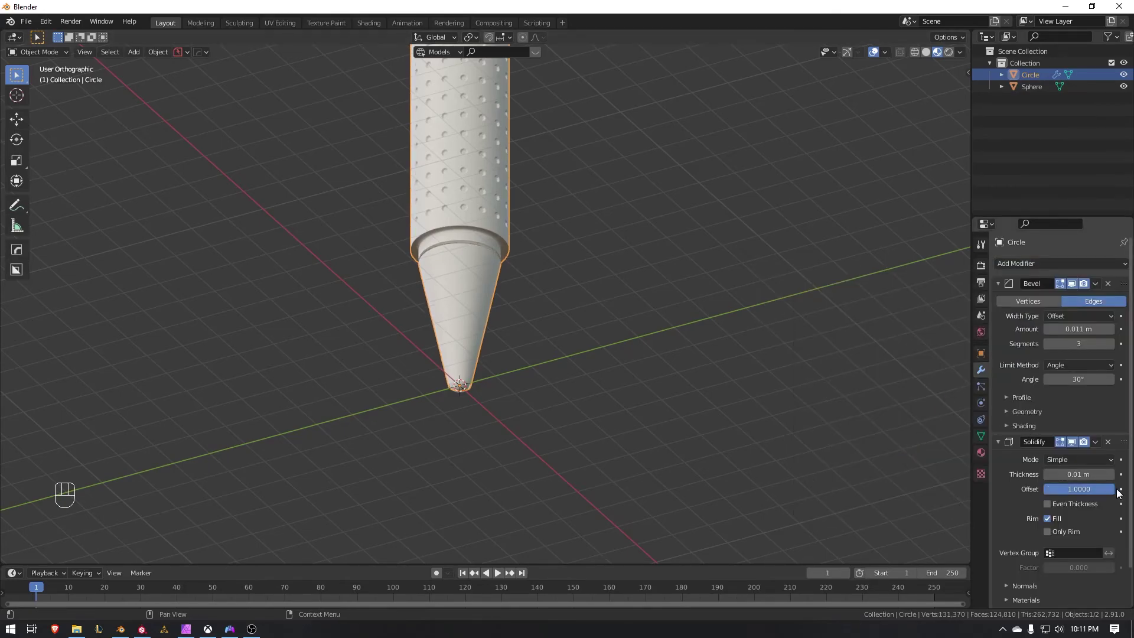
pyautogui.click(1047, 504)
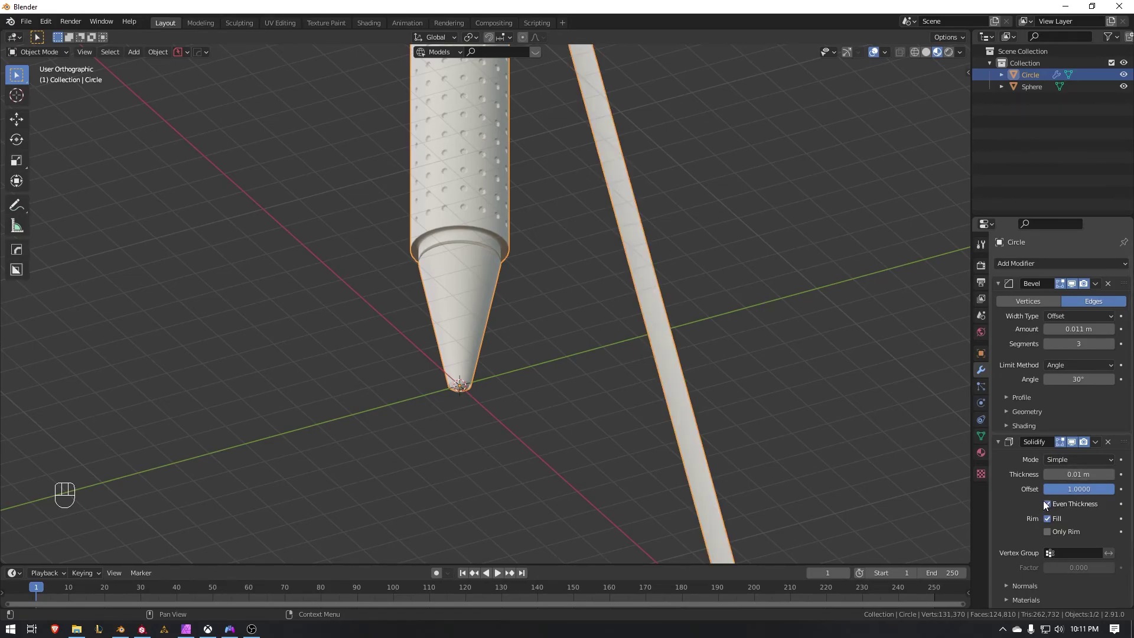
pyautogui.click(1047, 504)
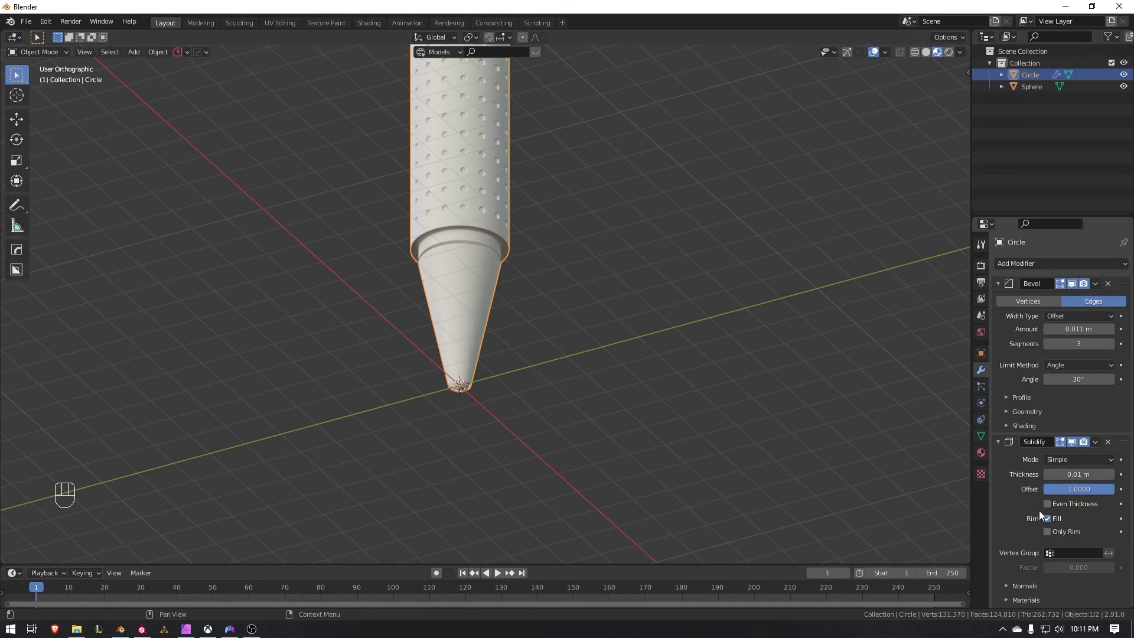
pyautogui.scroll(4, 462, 304)
pyautogui.keyDown('shift'); pyautogui.moveTo(476, 426); pyautogui.dragTo(516, 340, button='middle'); pyautogui.keyUp('shift')
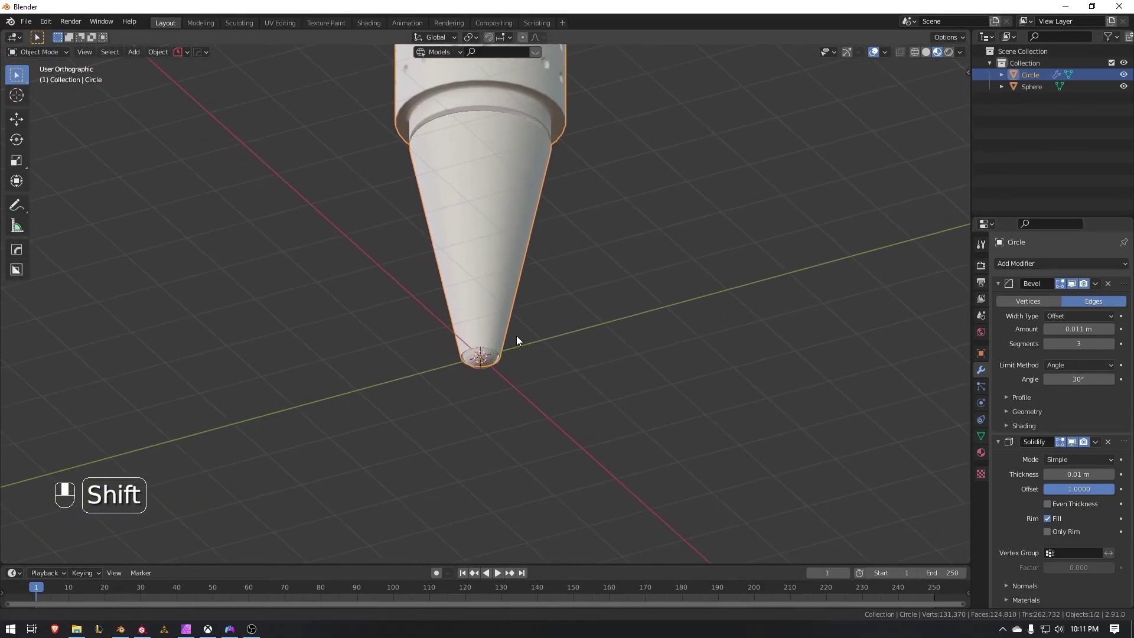
pyautogui.scroll(5, 509, 335)
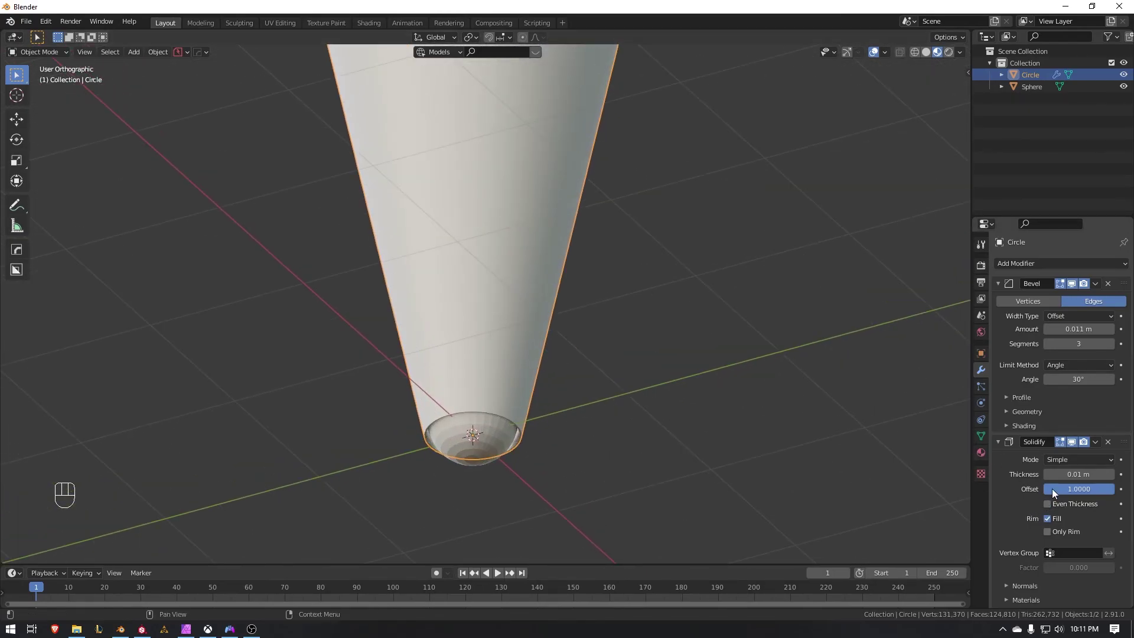
pyautogui.keyDown('shift'); pyautogui.moveTo(1073, 474); pyautogui.dragTo(1073, 474); pyautogui.keyUp('shift')
# - Select the ball-point sphere and begin scaling it
pyautogui.press('Tab')
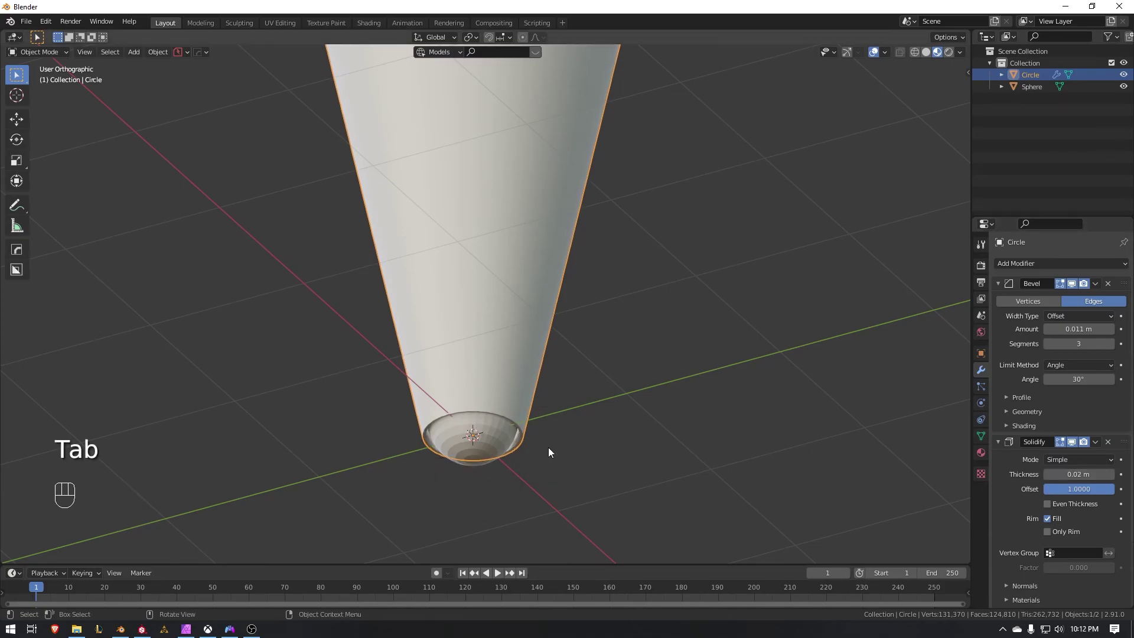
pyautogui.click(480, 444)
pyautogui.press('s')
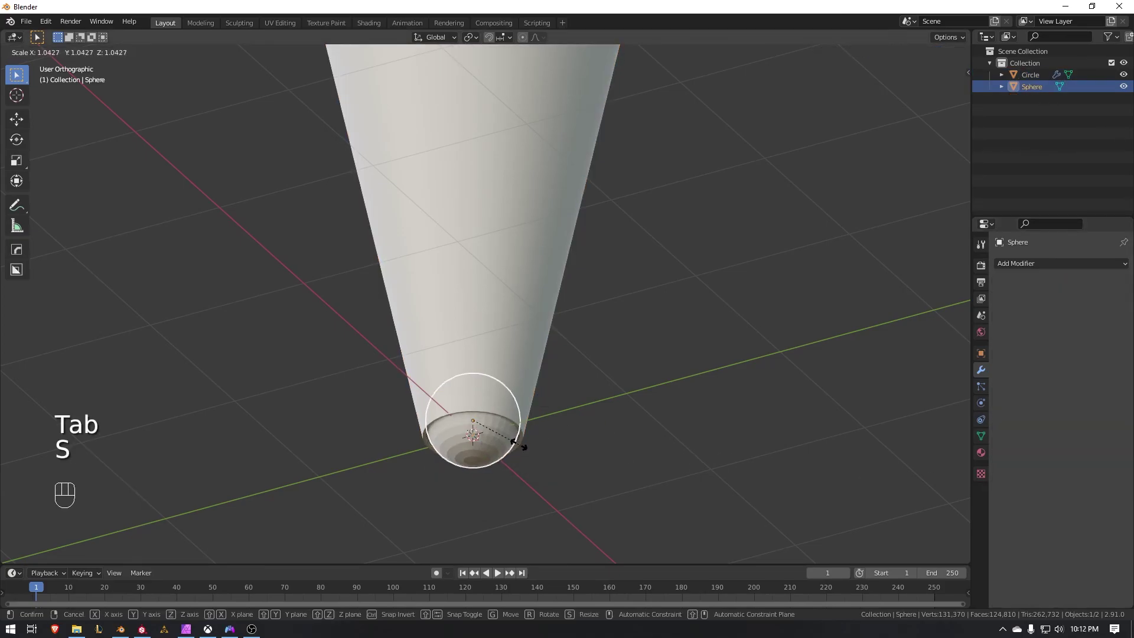